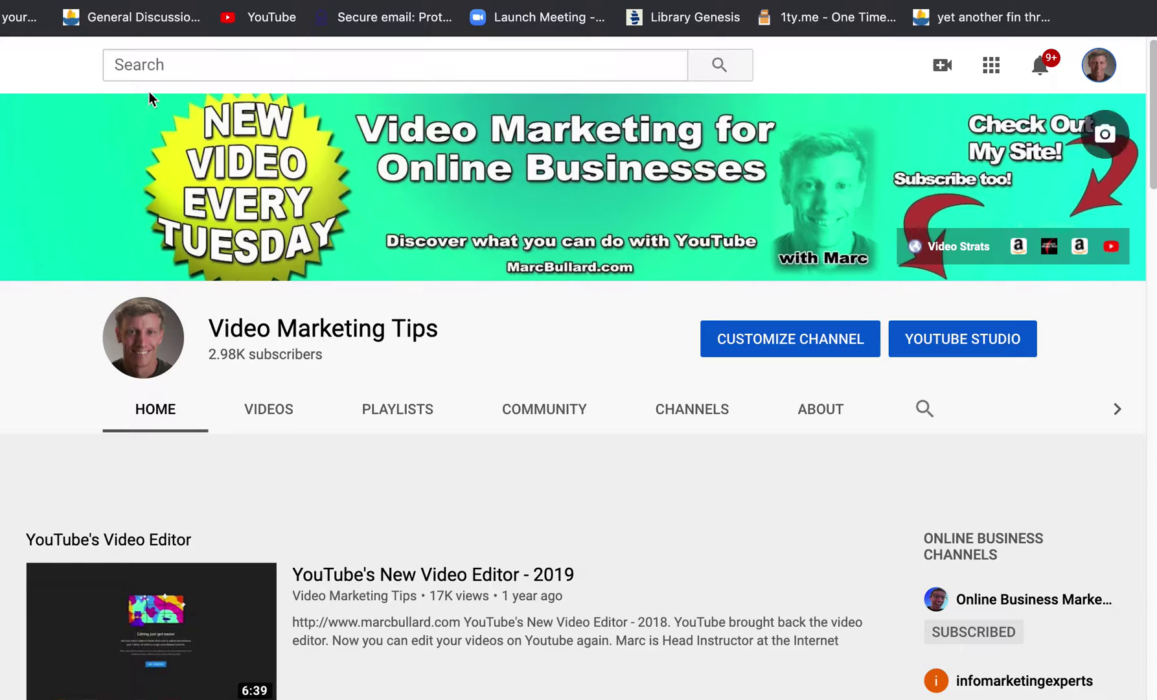
Search YouTube for 'car repair' and open the Scotty Kilmer channel from the results.
click(220, 55)
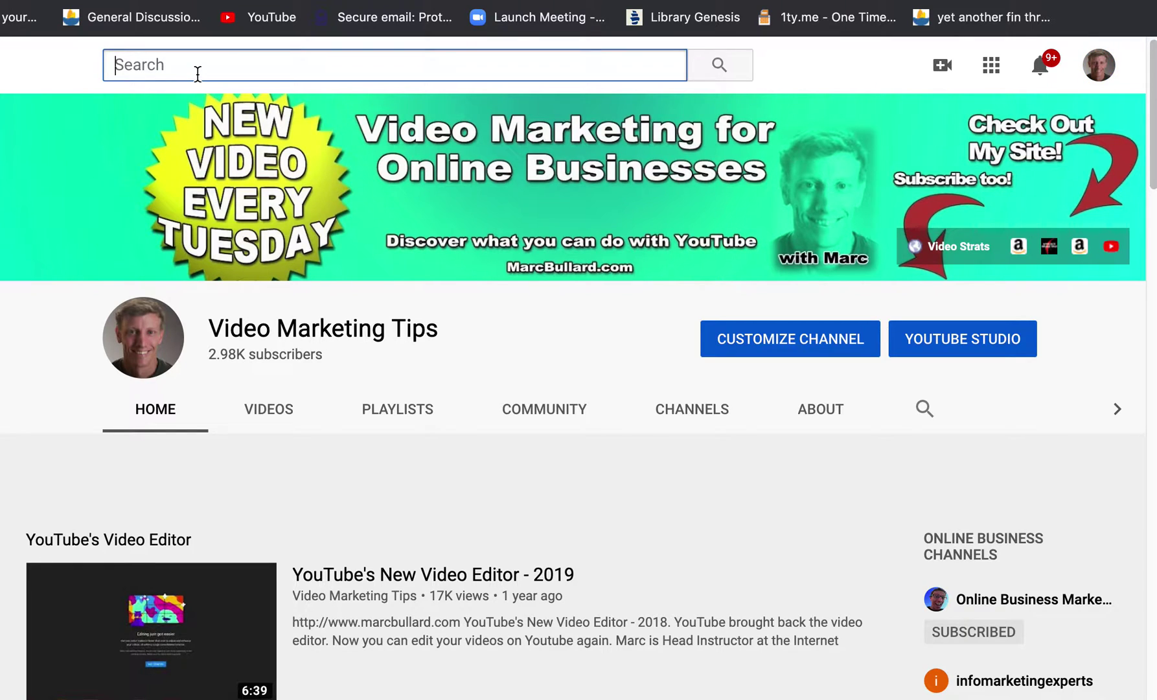
text(c)
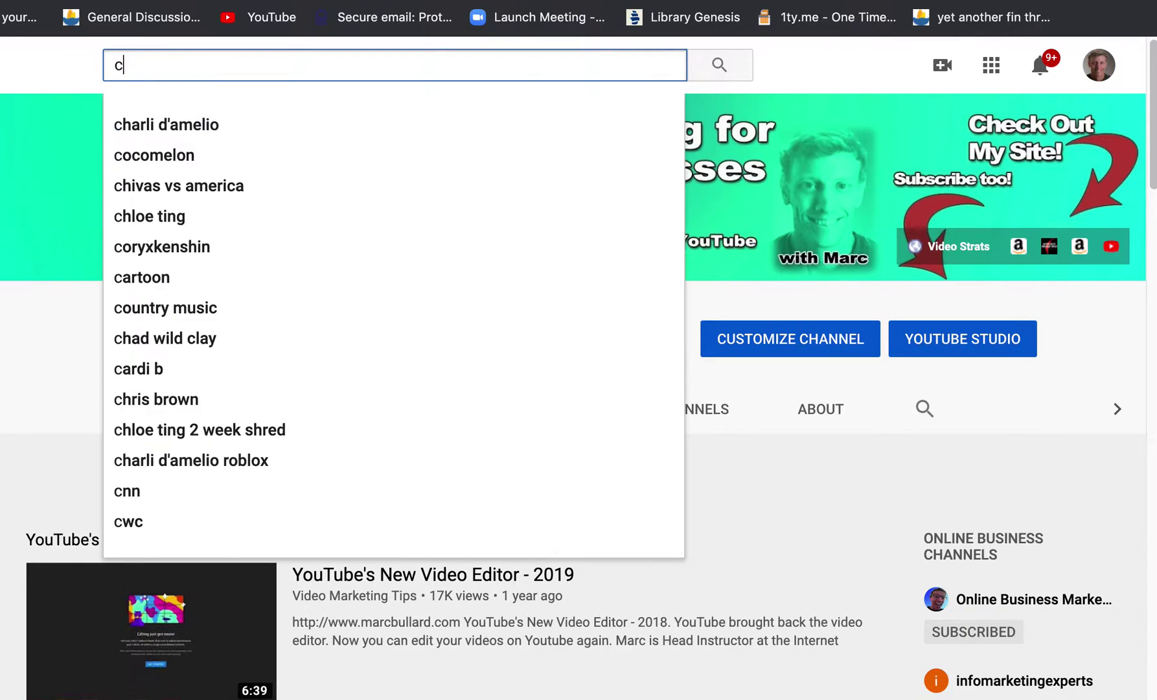
text(ar repair)
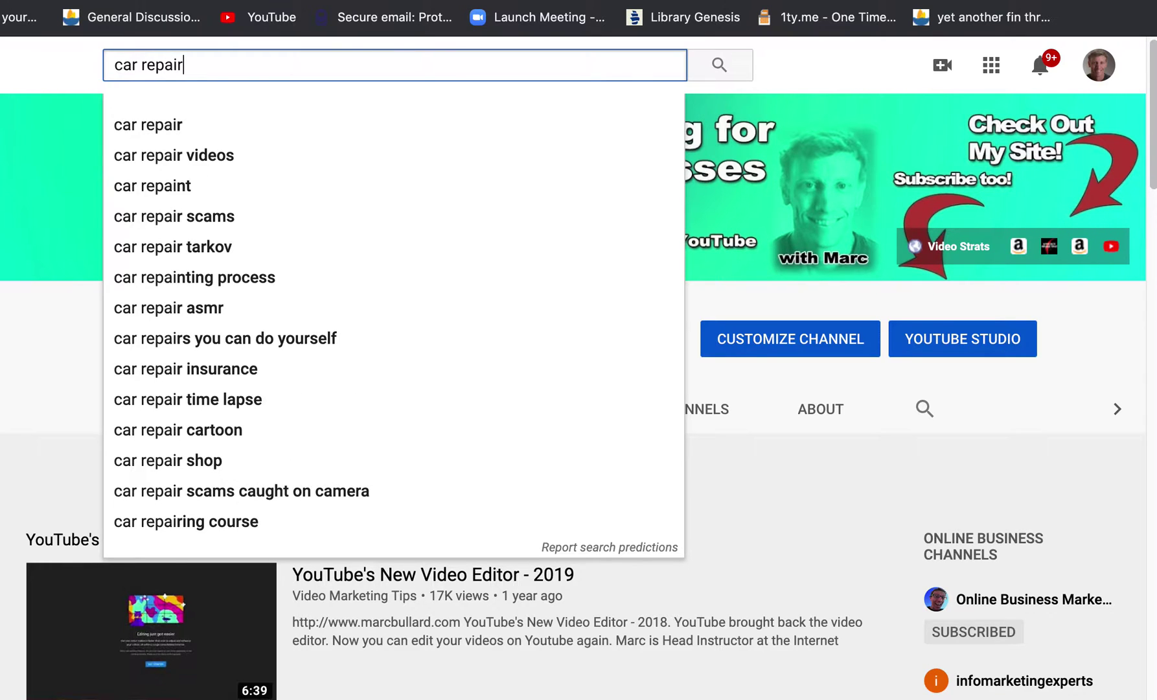
key(Return)
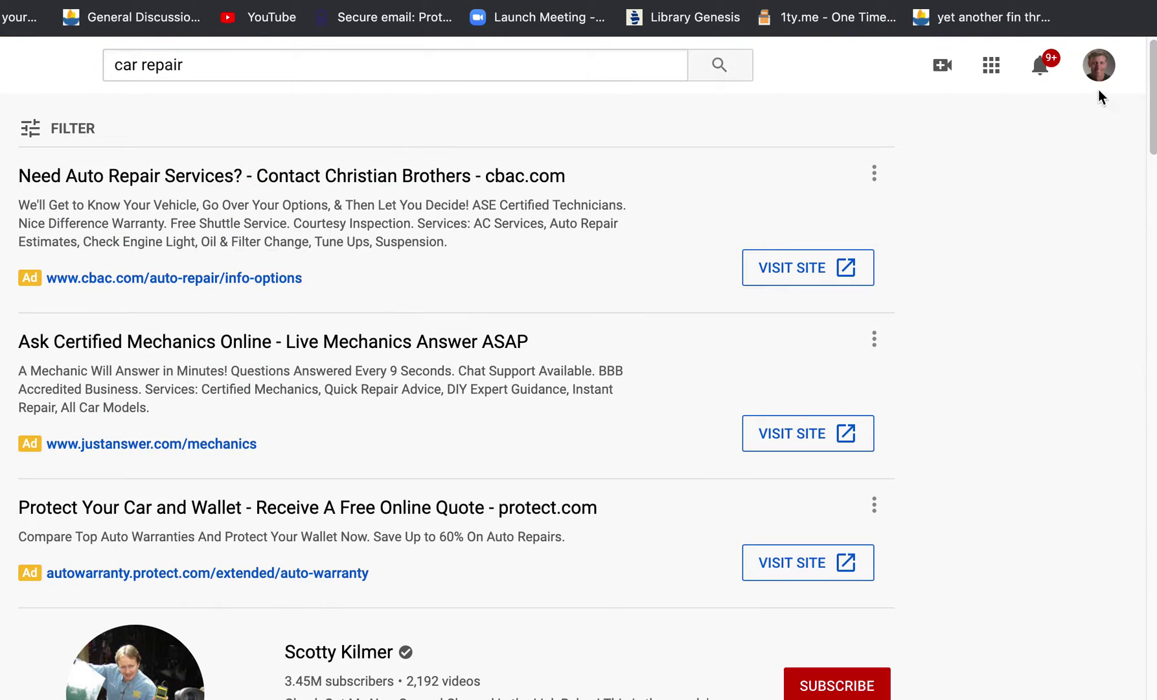
scroll(1153, 130, down, 5)
scroll(453, 389, down, 1)
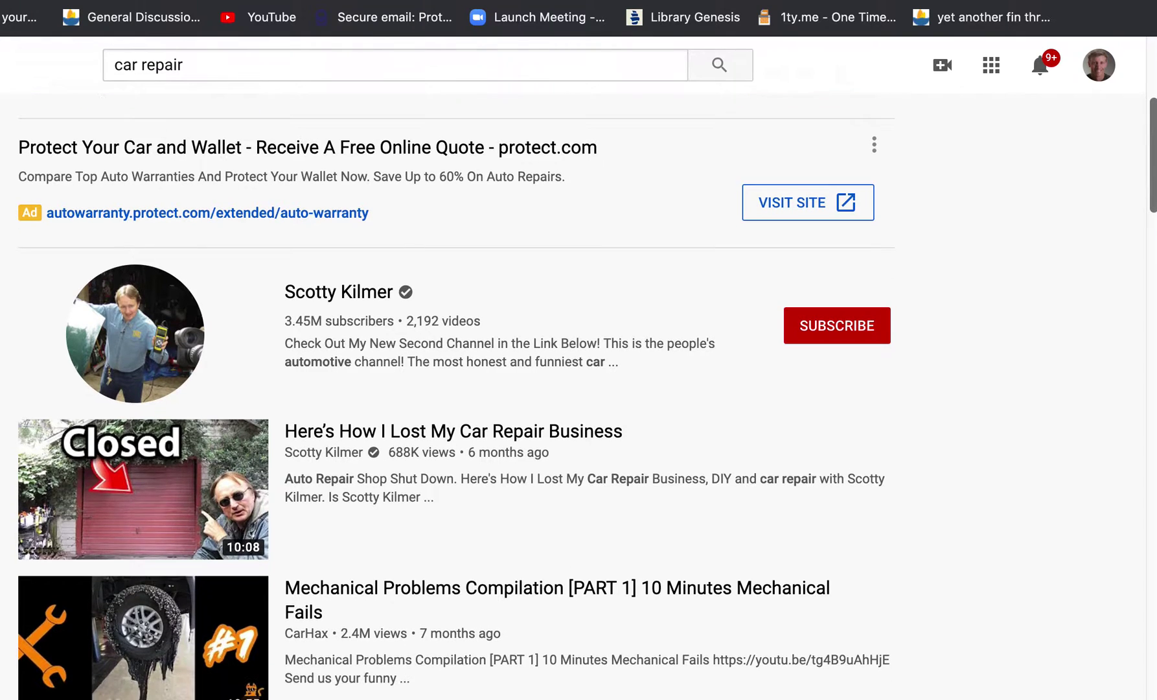
scroll(389, 129, down, 1)
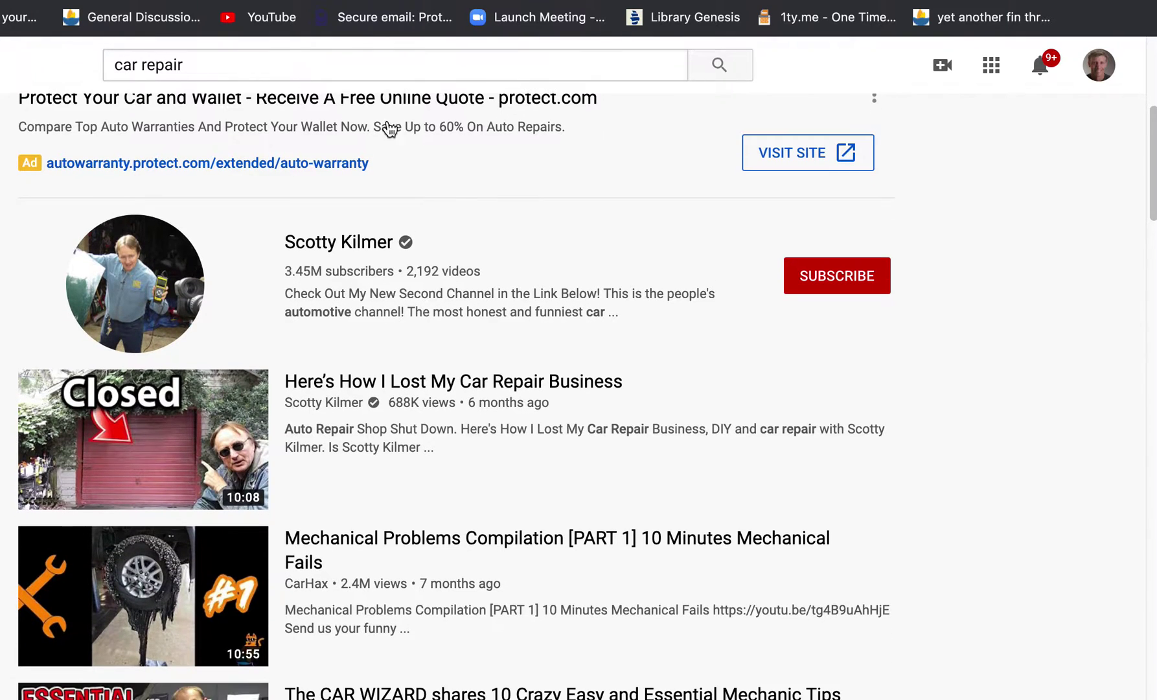
click(346, 246)
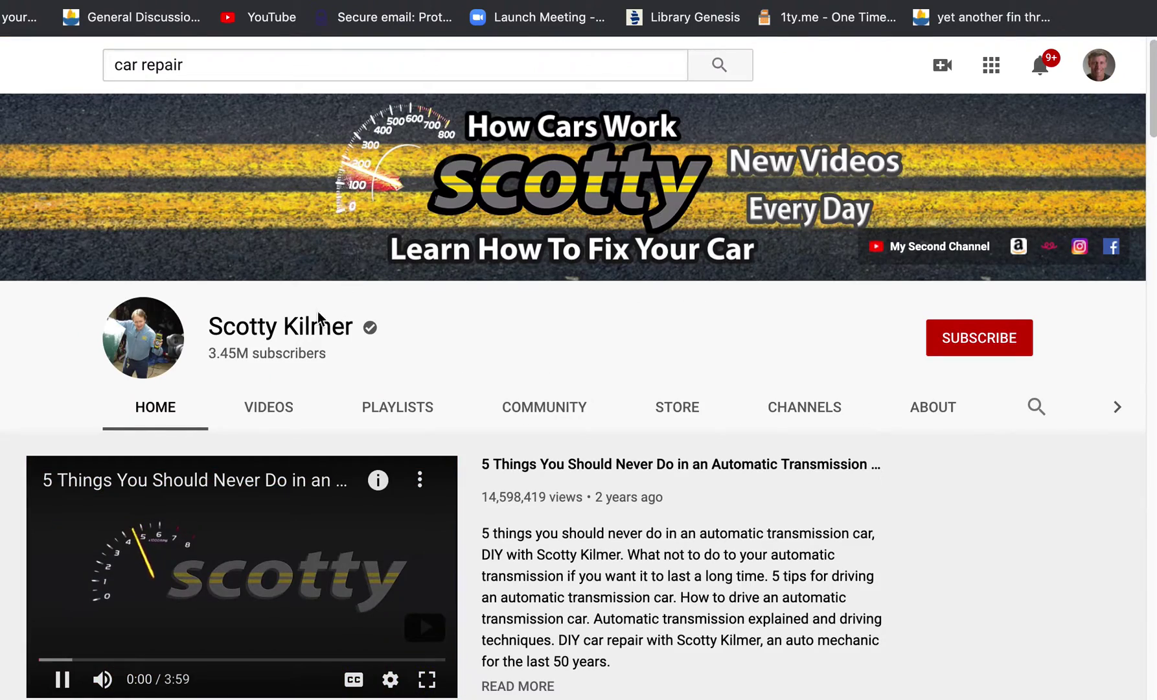
Pause the channel's autoplaying featured video and view the channel page's HTML source.
click(63, 679)
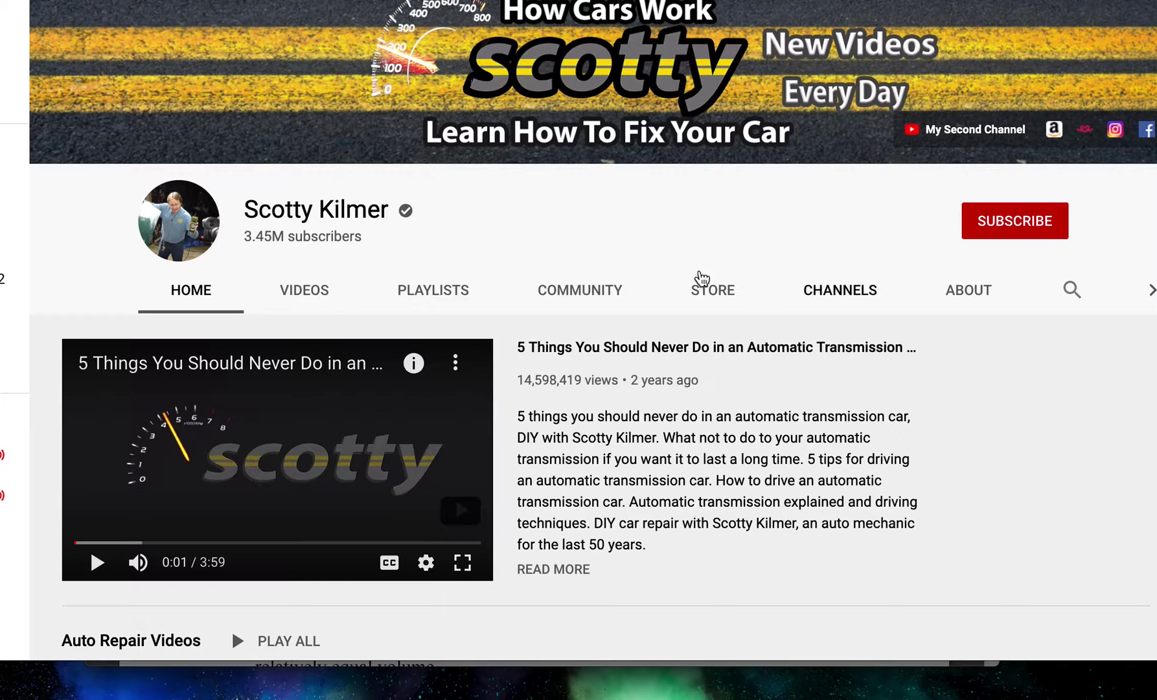
right_click(509, 219)
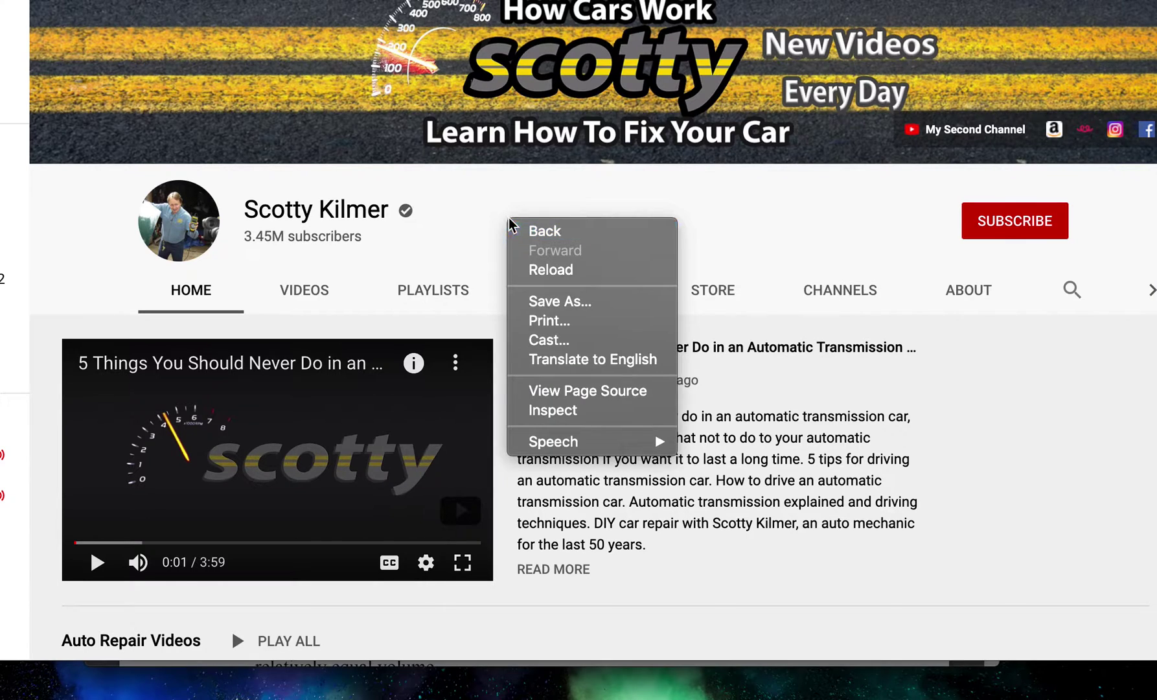
click(589, 393)
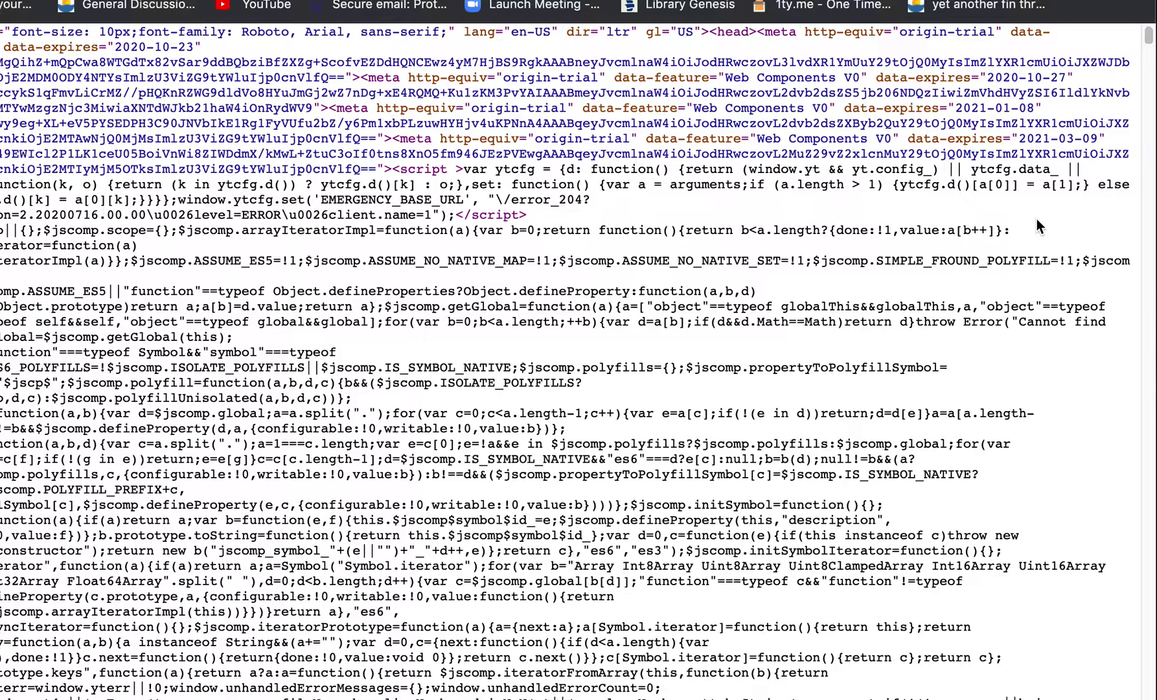
Search the channel page source for 'keywords'.
key(super+f)
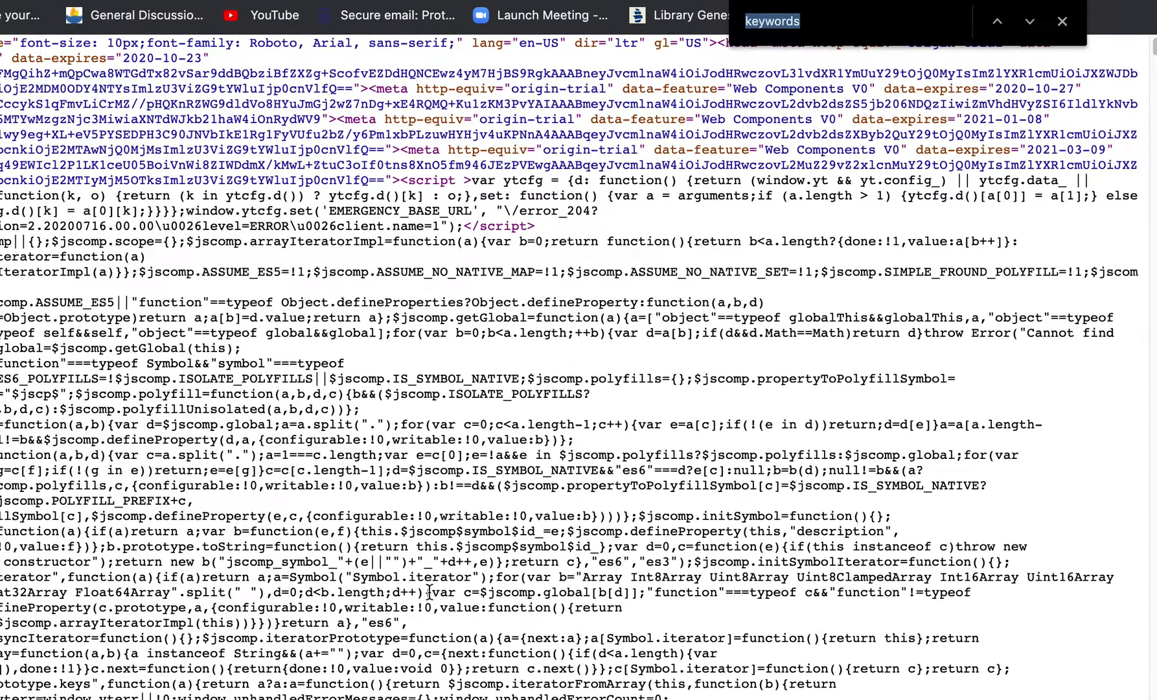
drag(823, 19, 744, 29)
text(keywords)
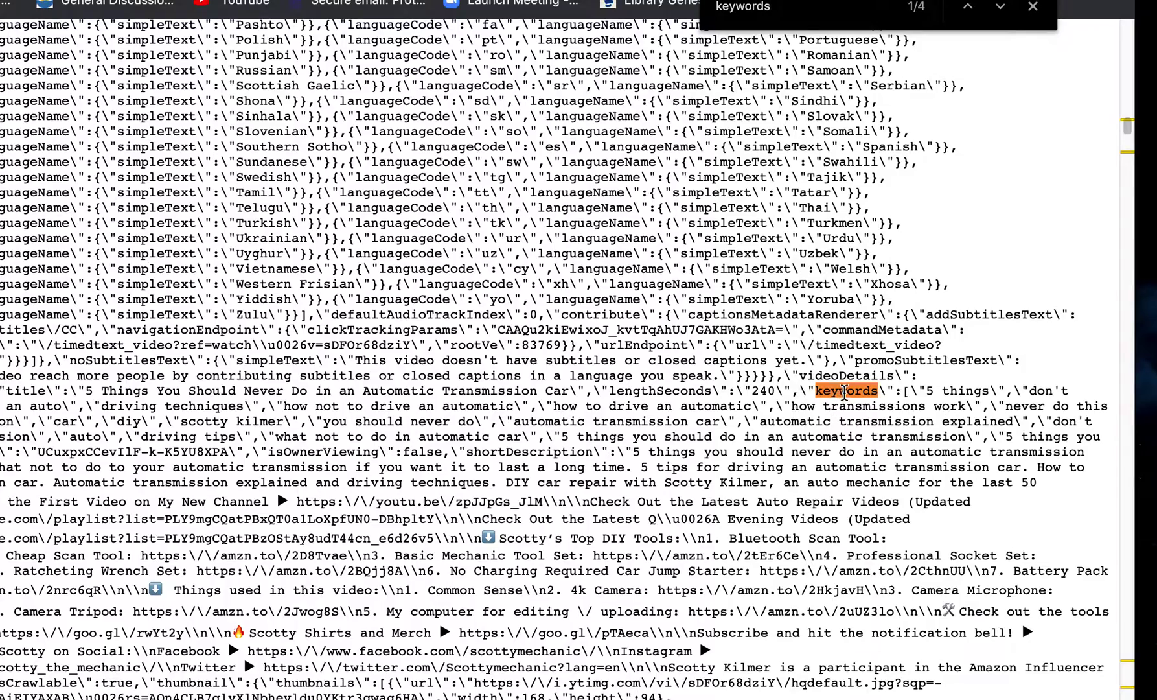
Select the featured video's tags '5 things', 'automatic transmission' and 'automatic transmission explained'.
drag(925, 390, 1004, 394)
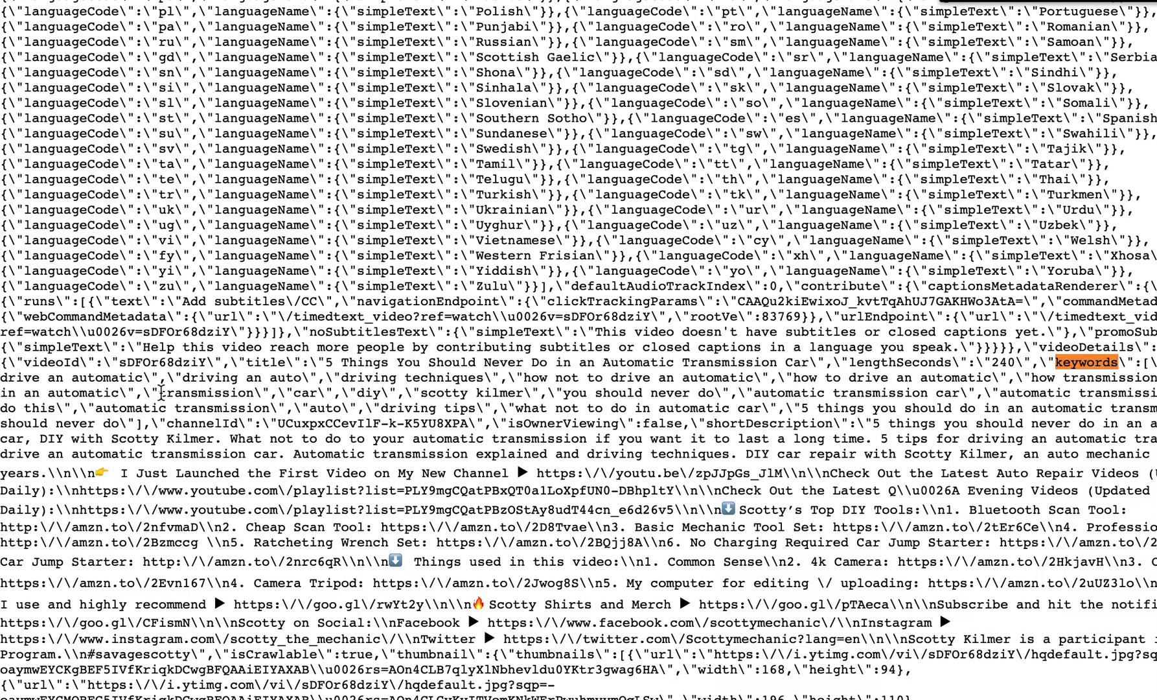
drag(161, 392, 929, 387)
scroll(895, 614, right, 5)
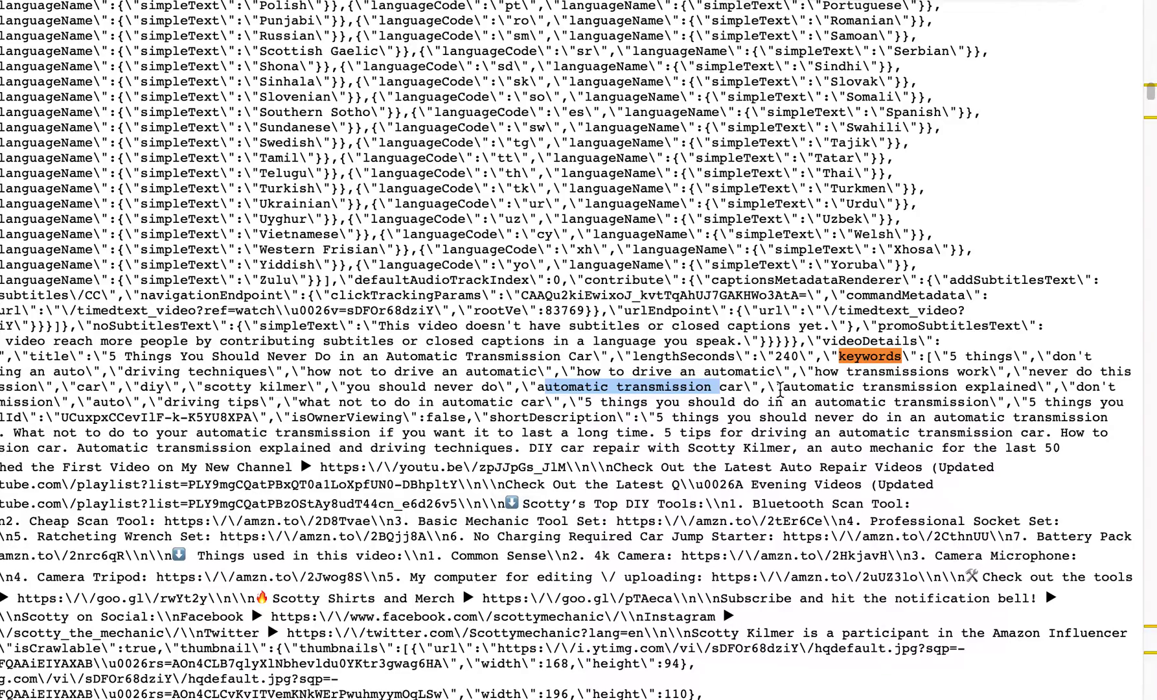
drag(783, 387, 1025, 385)
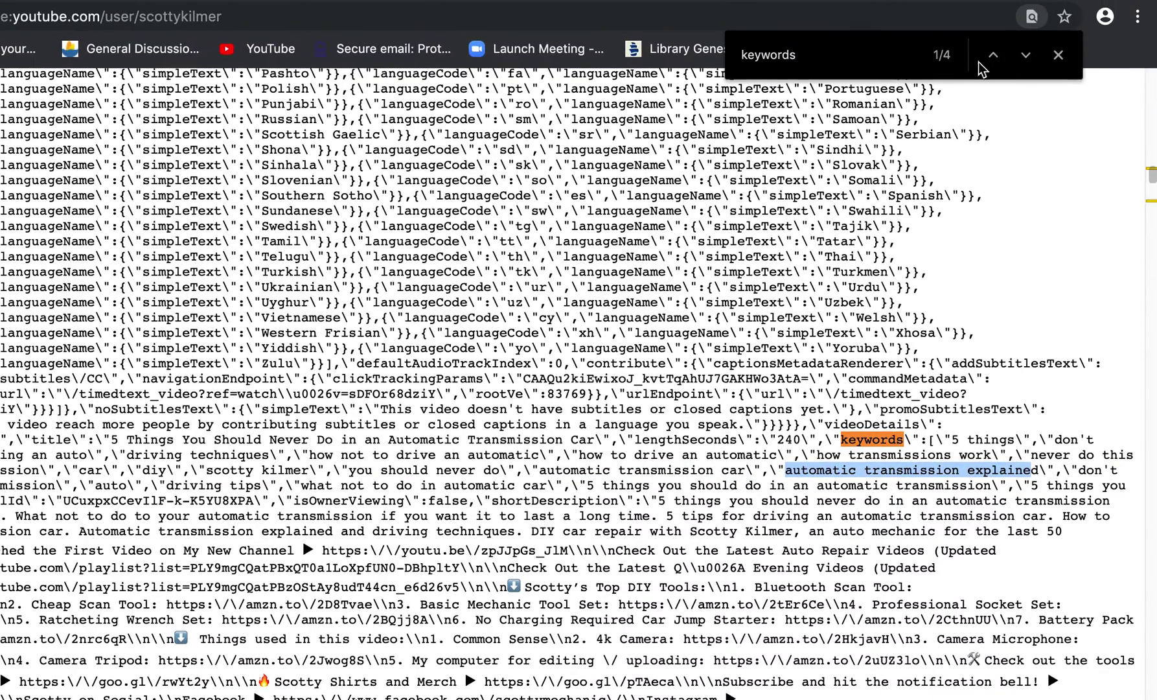
click(1027, 57)
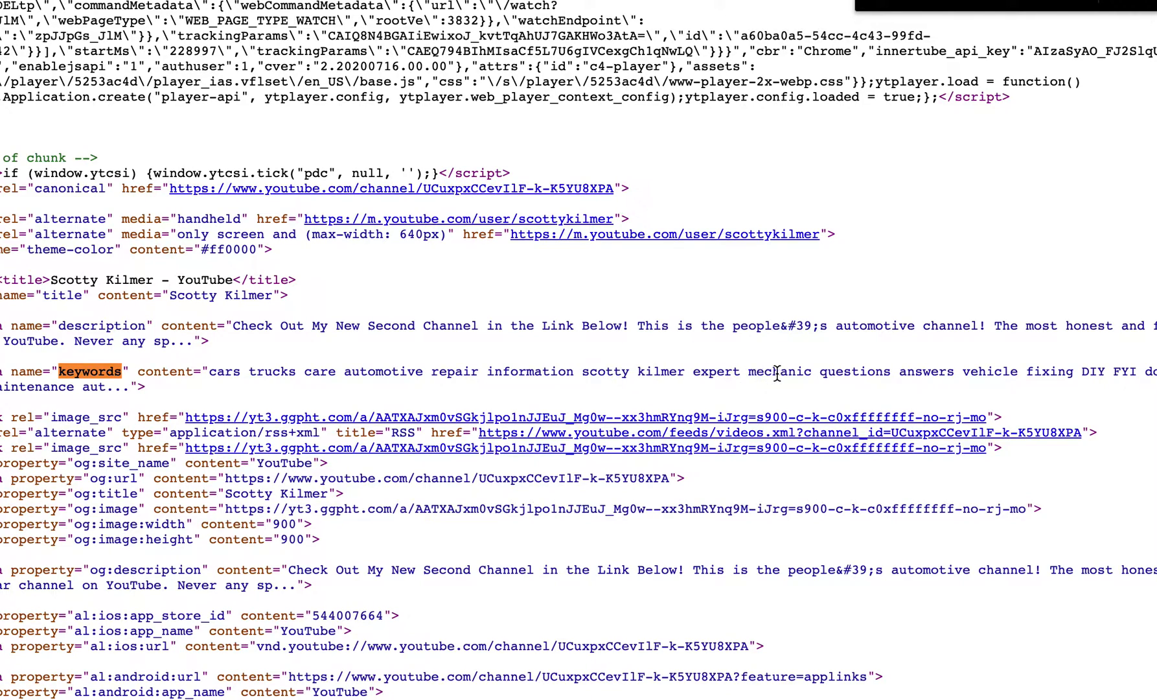
Select the channel's meta keywords starting 'cars trucks care automotive', then close the source tab.
drag(210, 371, 244, 383)
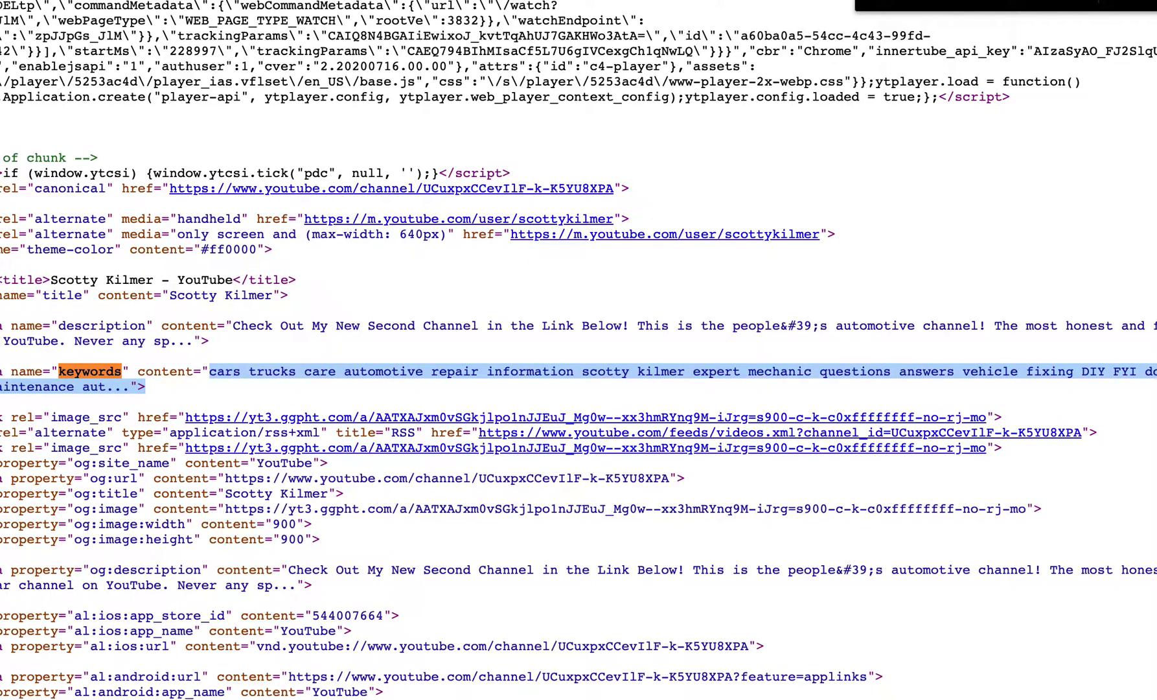
key(super+w)
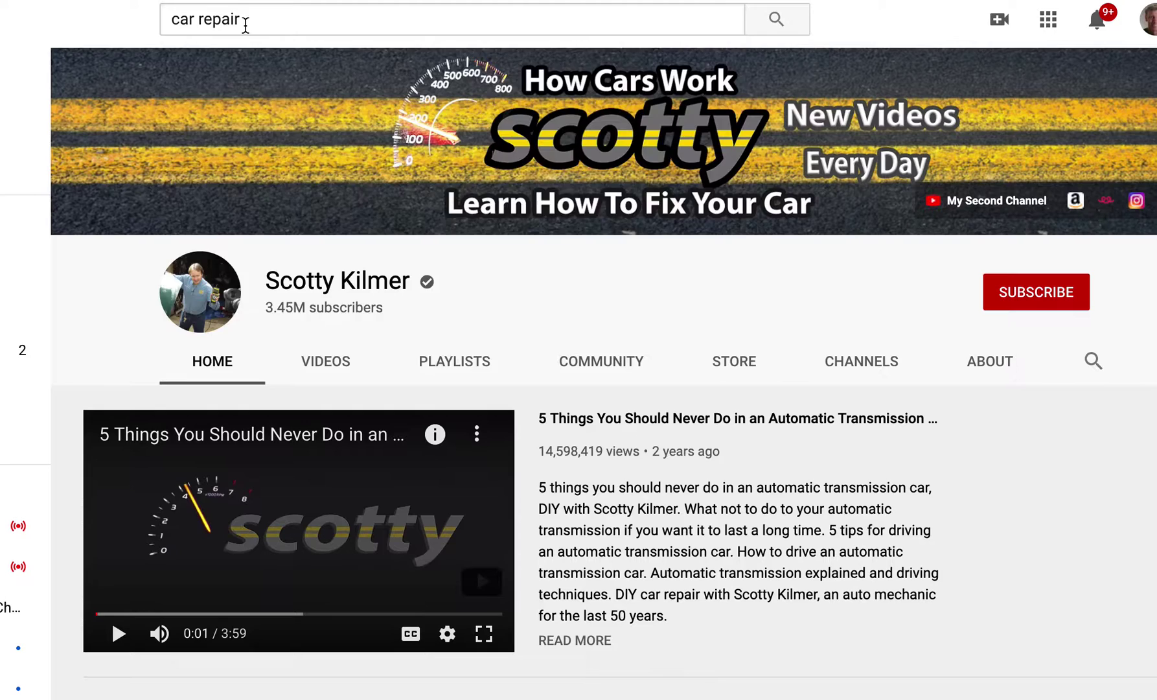
Search YouTube for 'dog walk' and open the TV for Dogs Virtual Dog Walk in The Woods video.
click(245, 25)
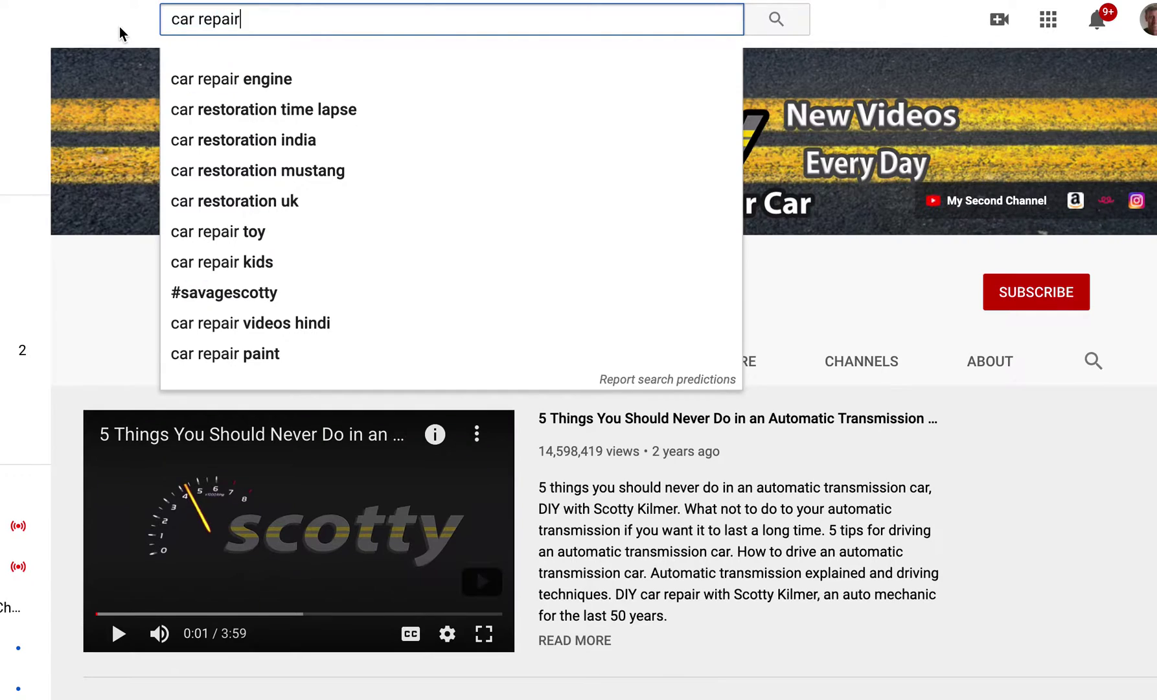
key(BackSpace)
key(BackSpace)
key(BackSpace)
key(BackSpace)
key(BackSpace)
key(BackSpace)
key(BackSpace)
key(BackSpace)
key(BackSpace)
key(BackSpace)
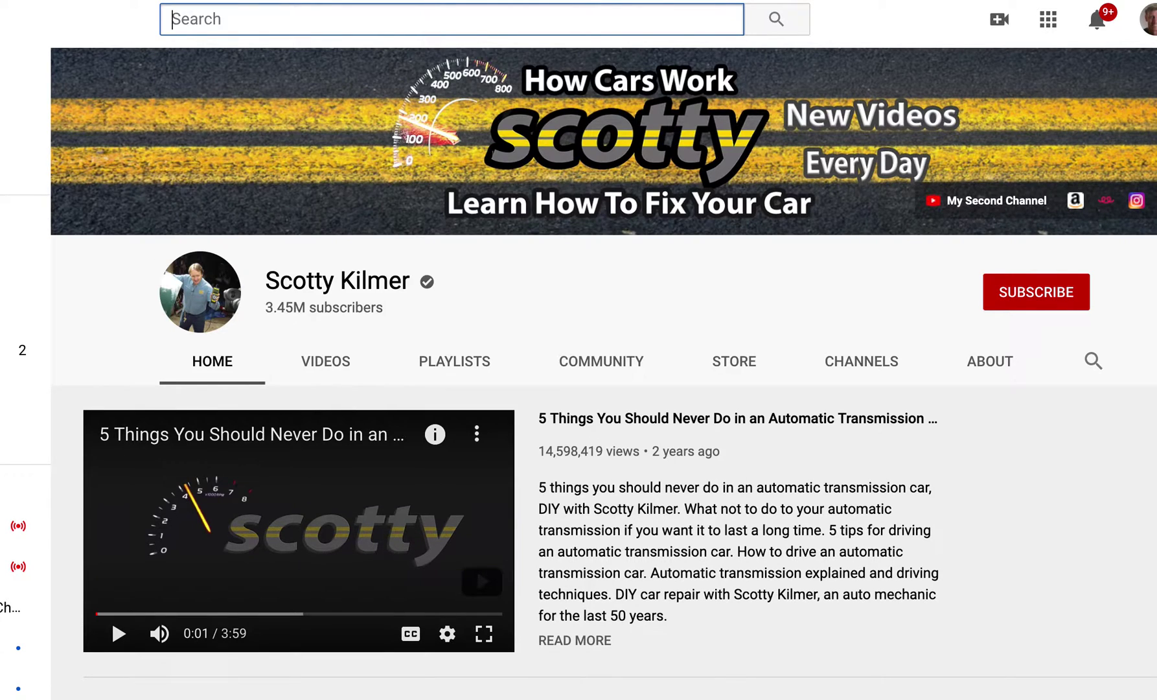
text(dog walk)
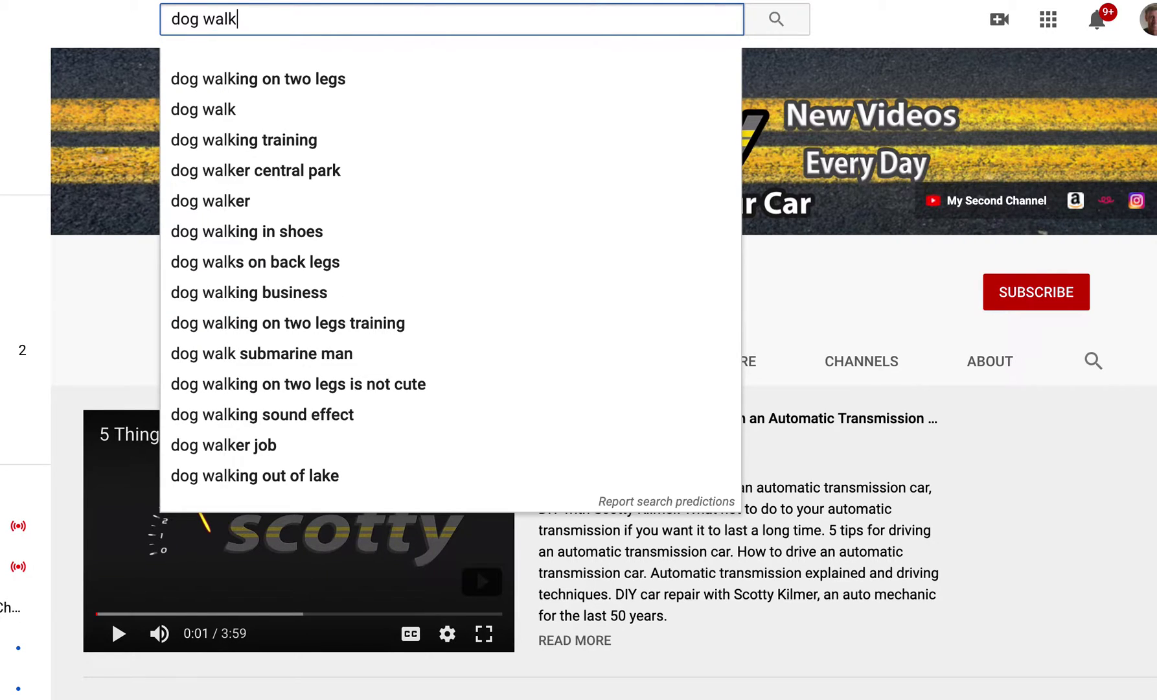
text(i)
key(BackSpace)
key(Return)
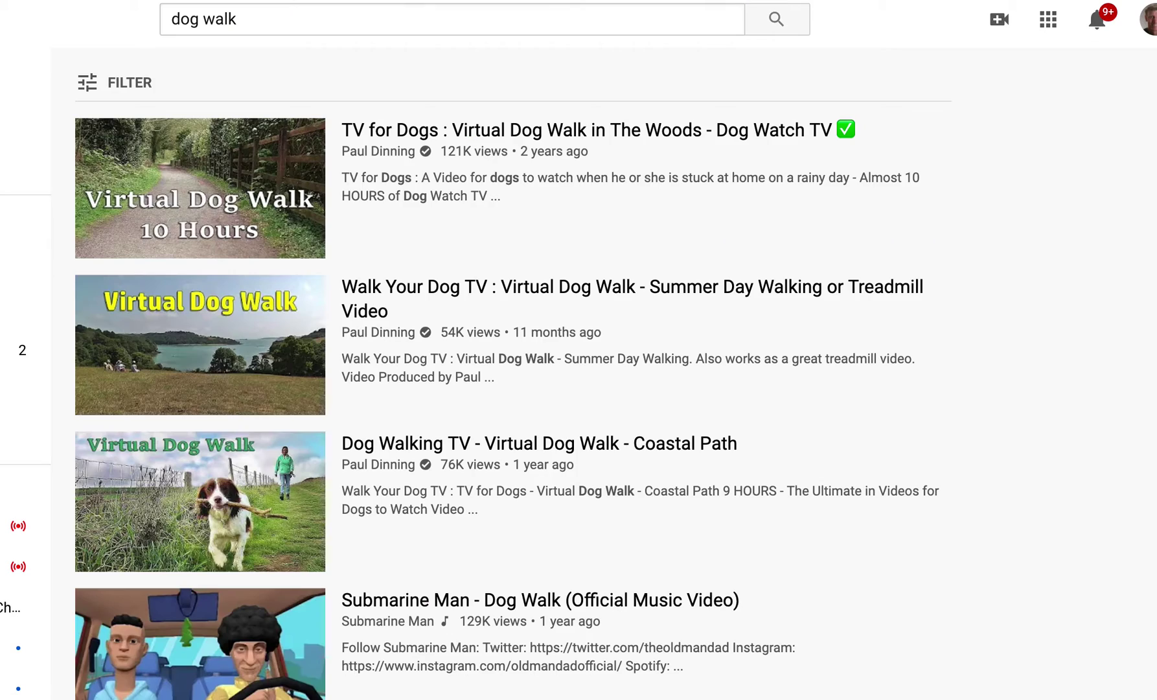
mouse_move(613, 204)
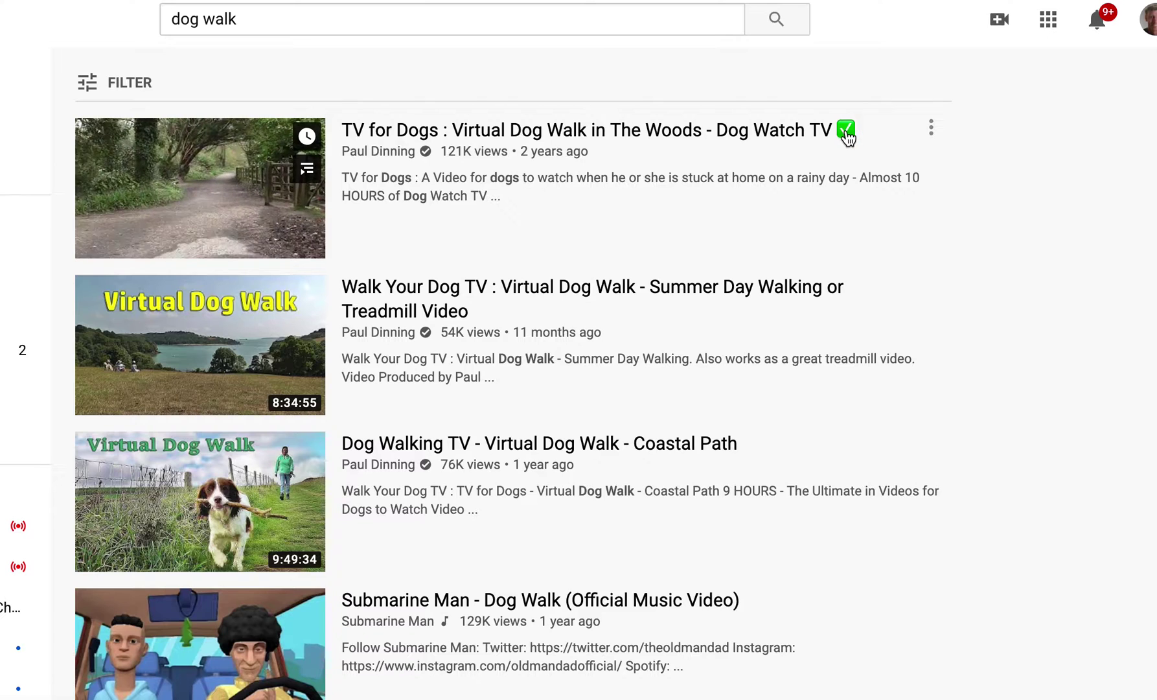
click(500, 138)
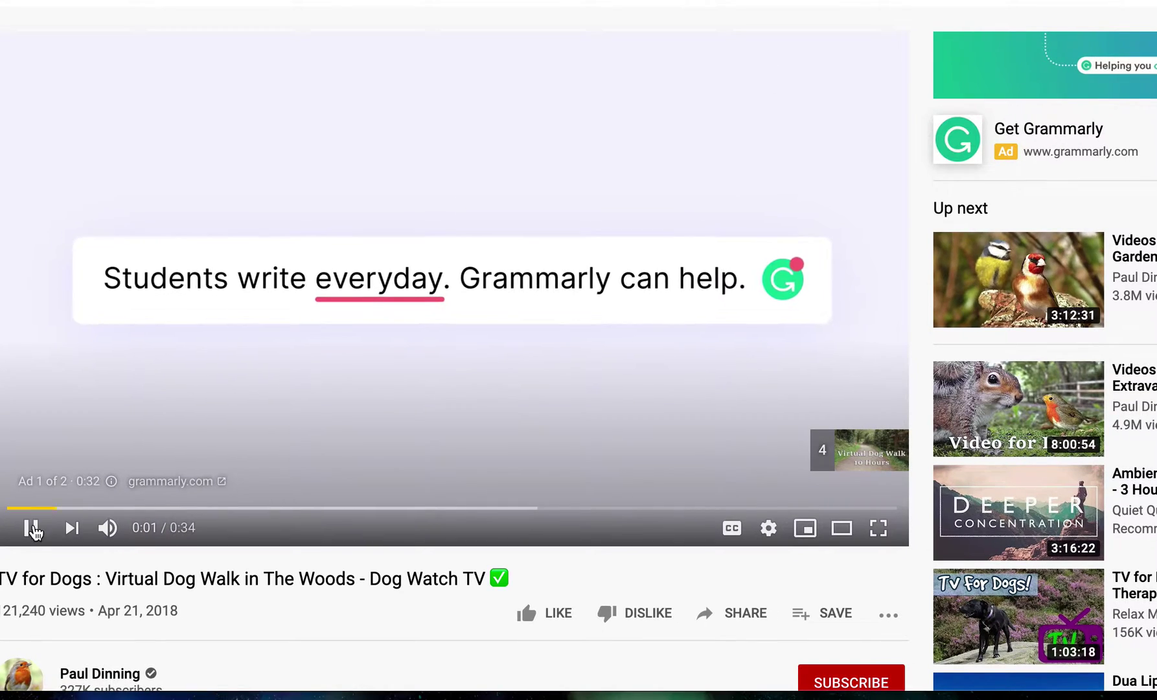
Pause the pre-roll ad and view the Virtual Dog Walk video page's HTML source.
click(33, 526)
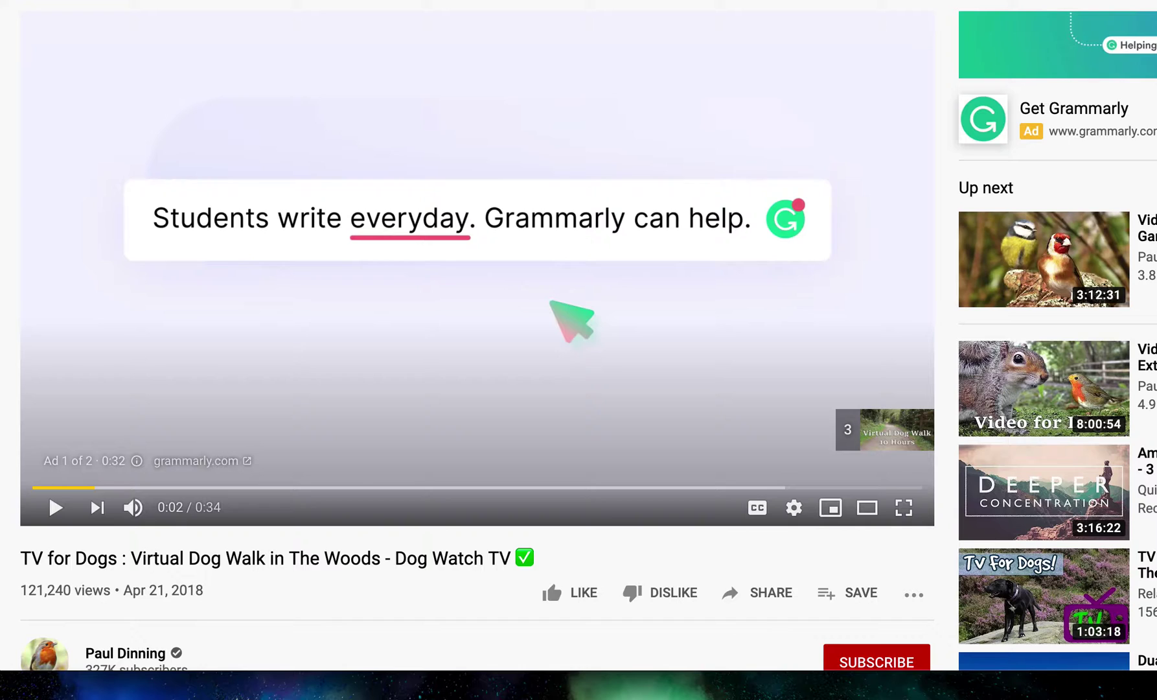
scroll(478, 335, down, 5)
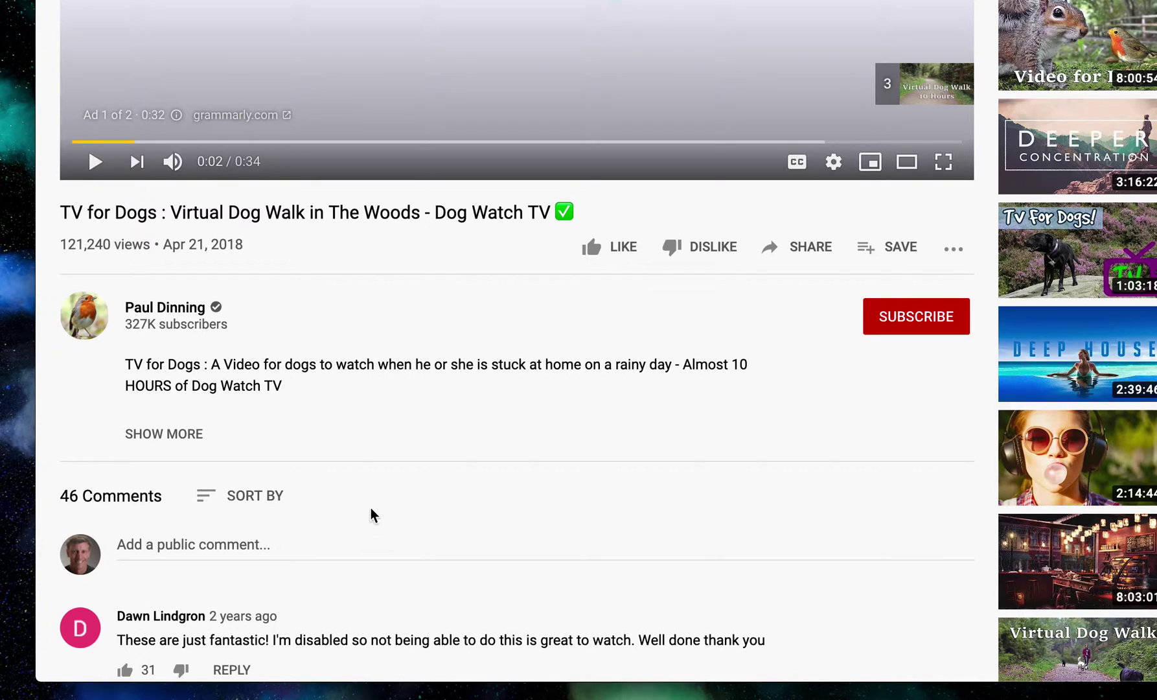
right_click(608, 414)
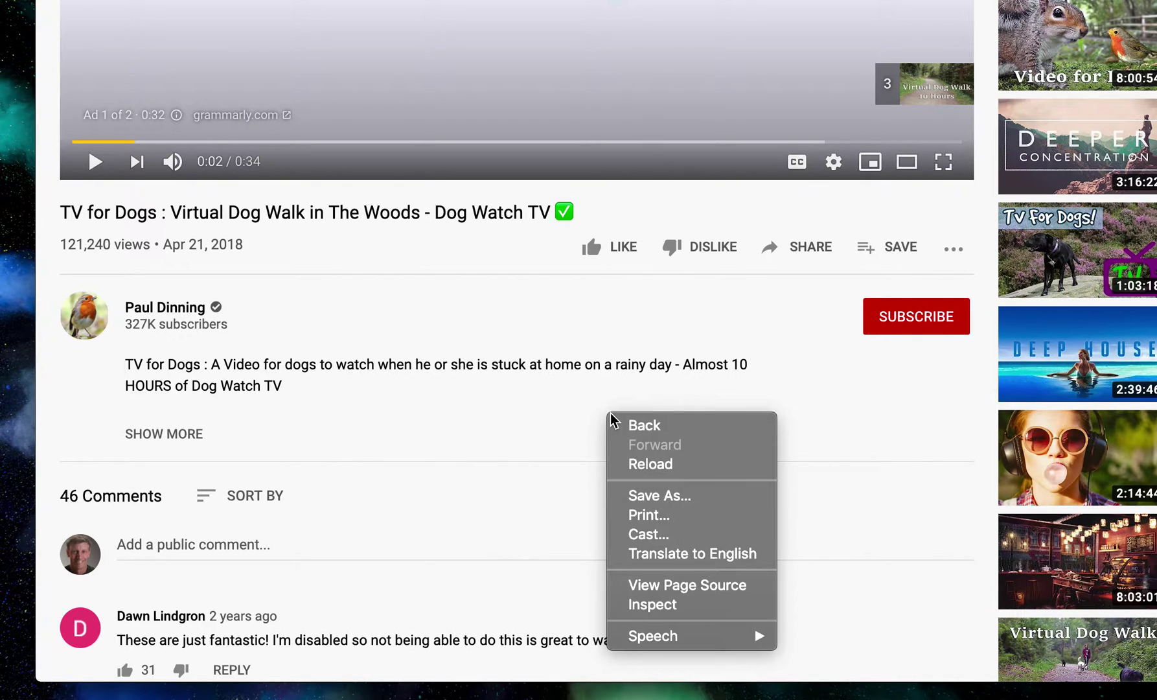
click(674, 585)
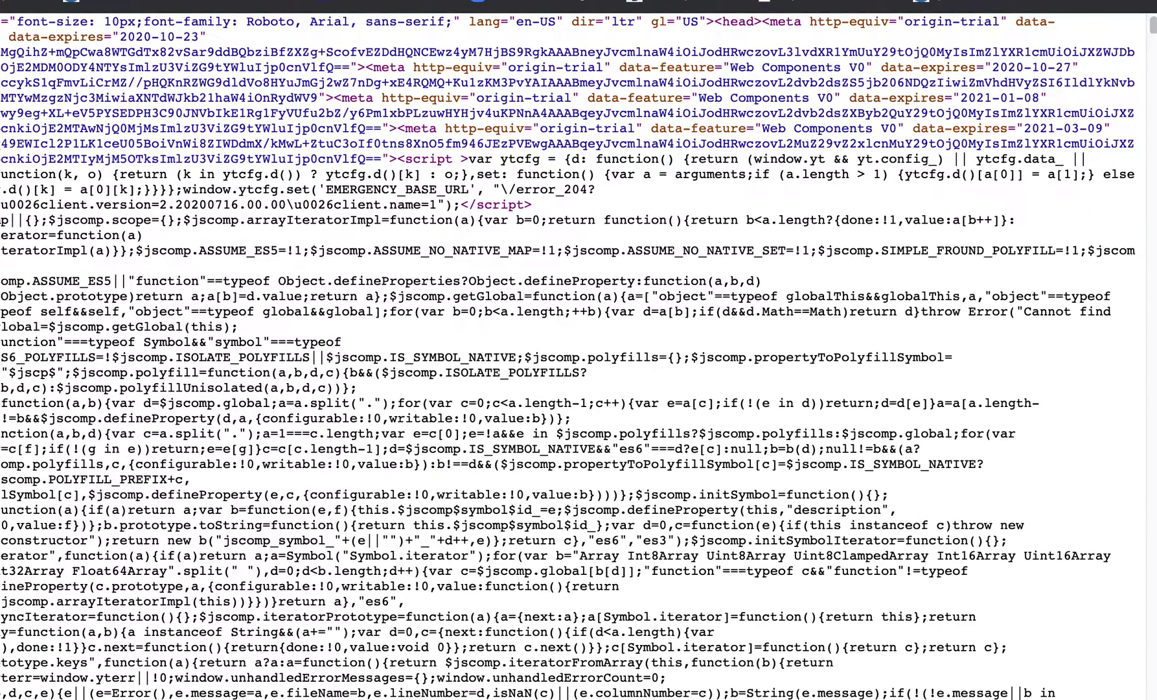
Find the first 'keywords' match in the source and review the video's keyword list, like 'dog tv'.
key(ctrl+f)
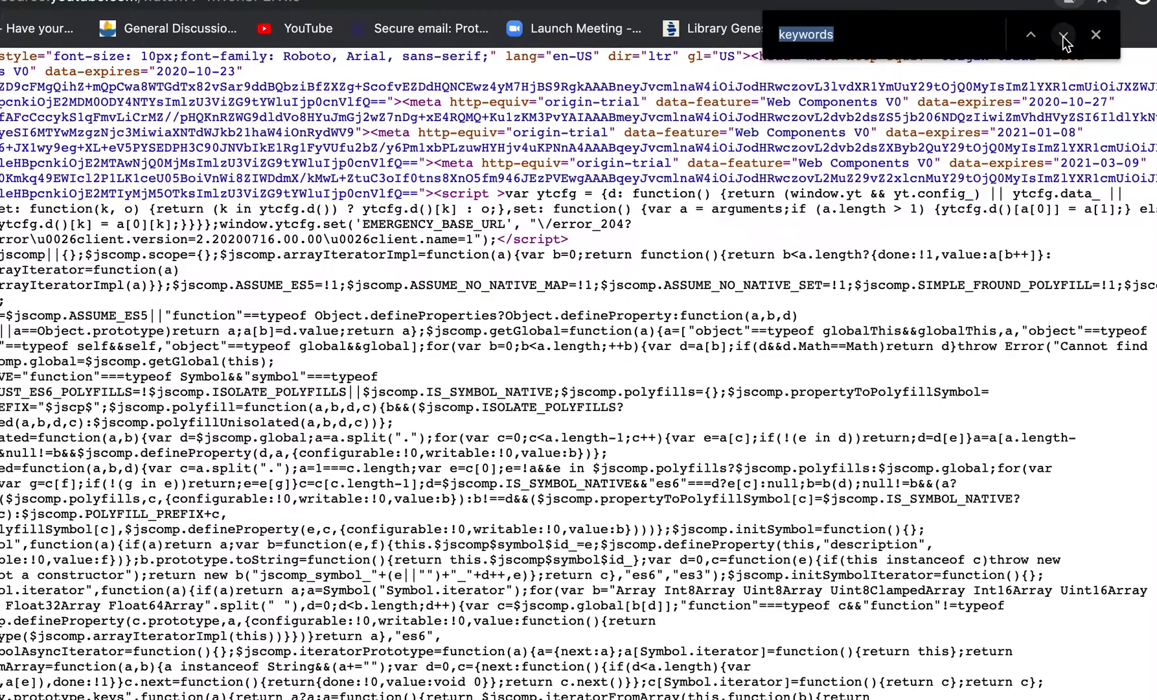
click(1064, 36)
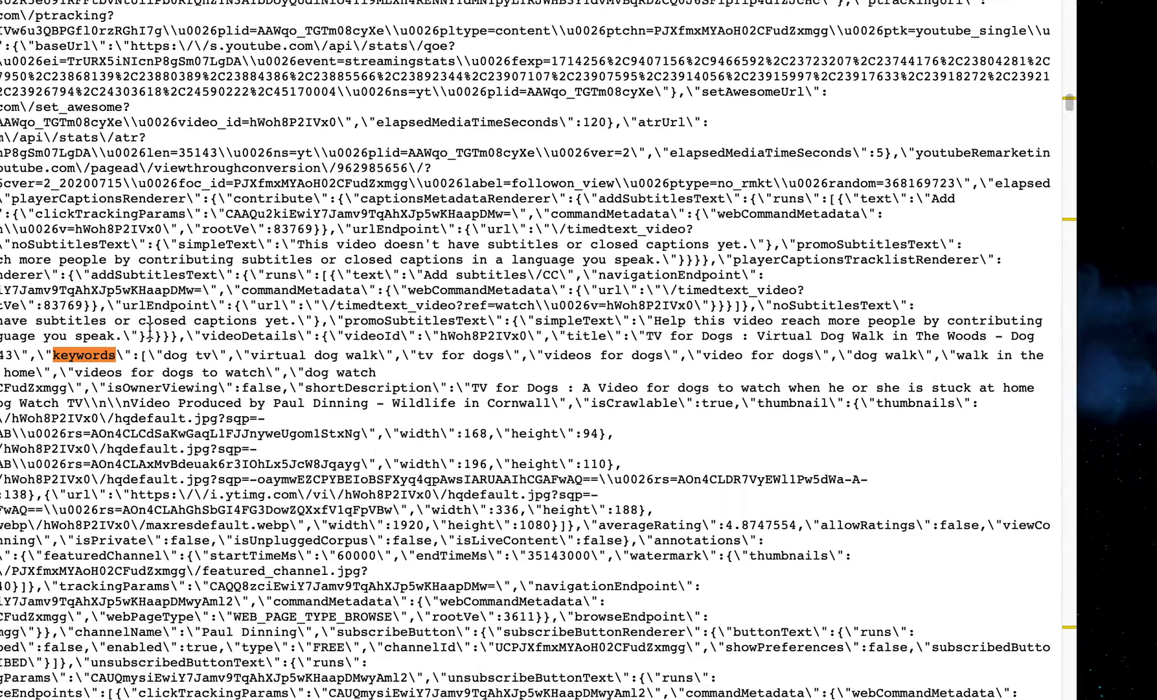
drag(167, 353, 418, 355)
click(435, 362)
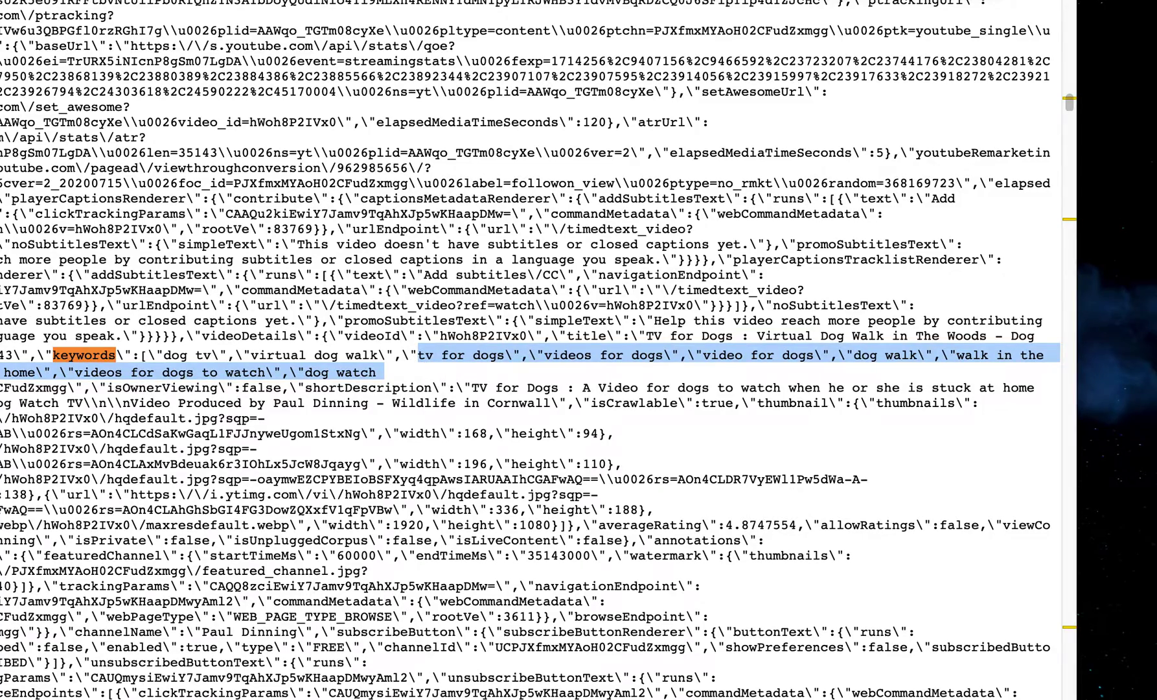
Highlight the keyword list in the keywords meta tag, then close the source to return to the video.
key(super+g)
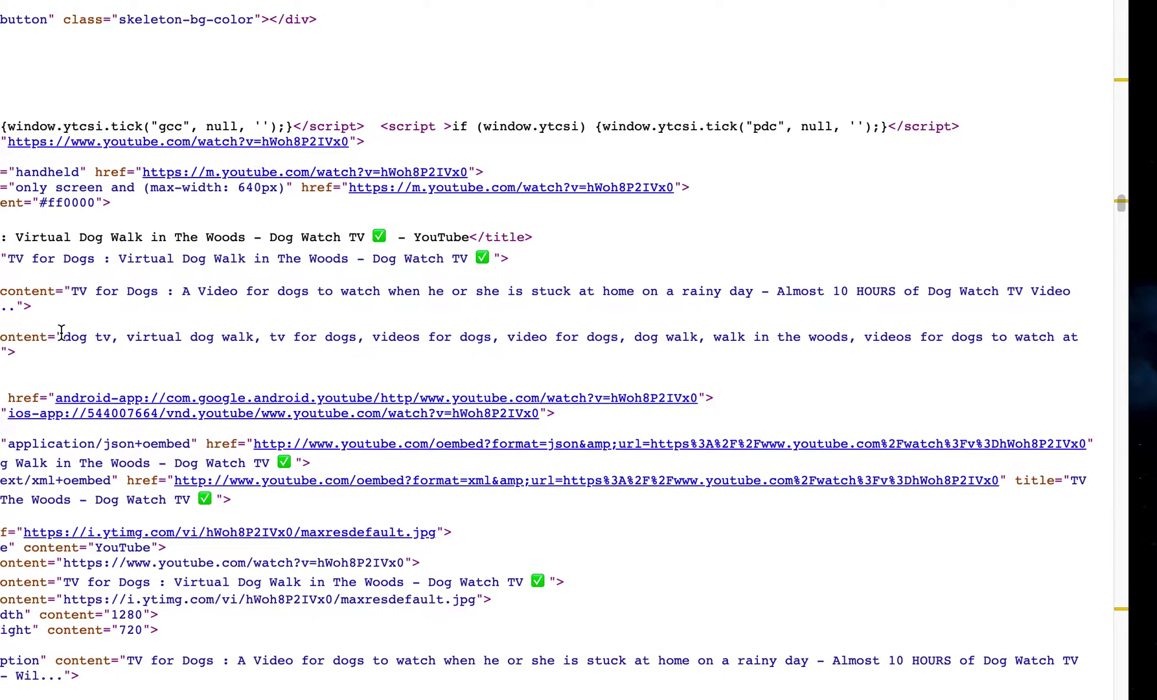
drag(62, 336, 2, 336)
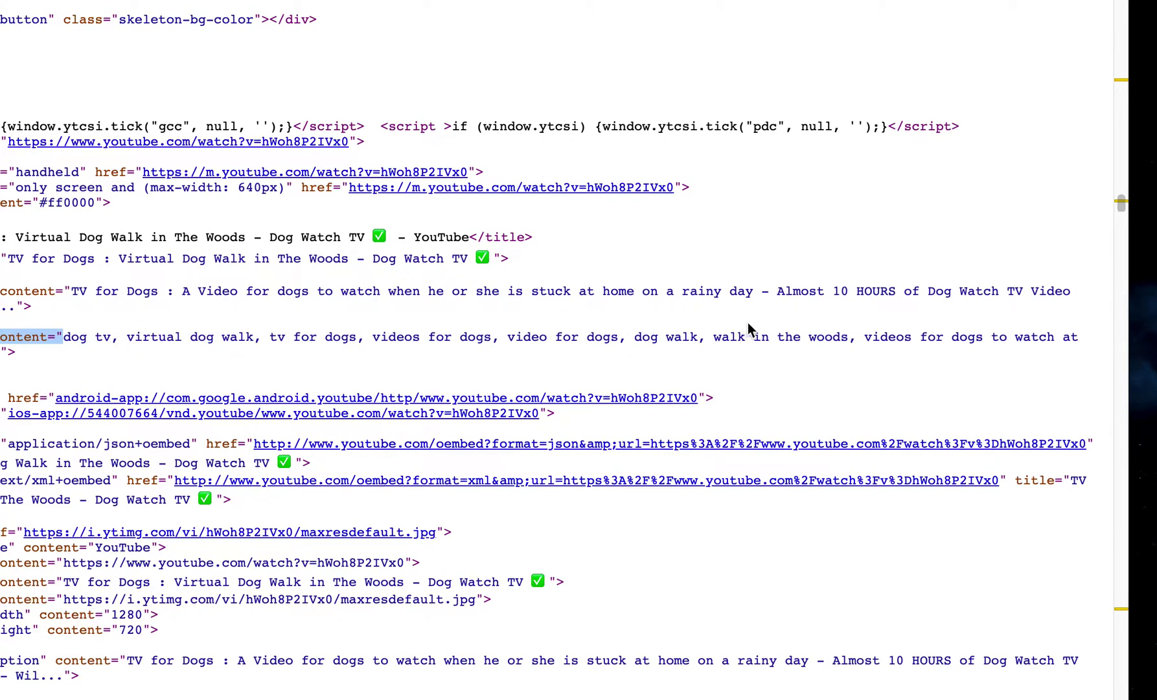
drag(788, 332, 954, 338)
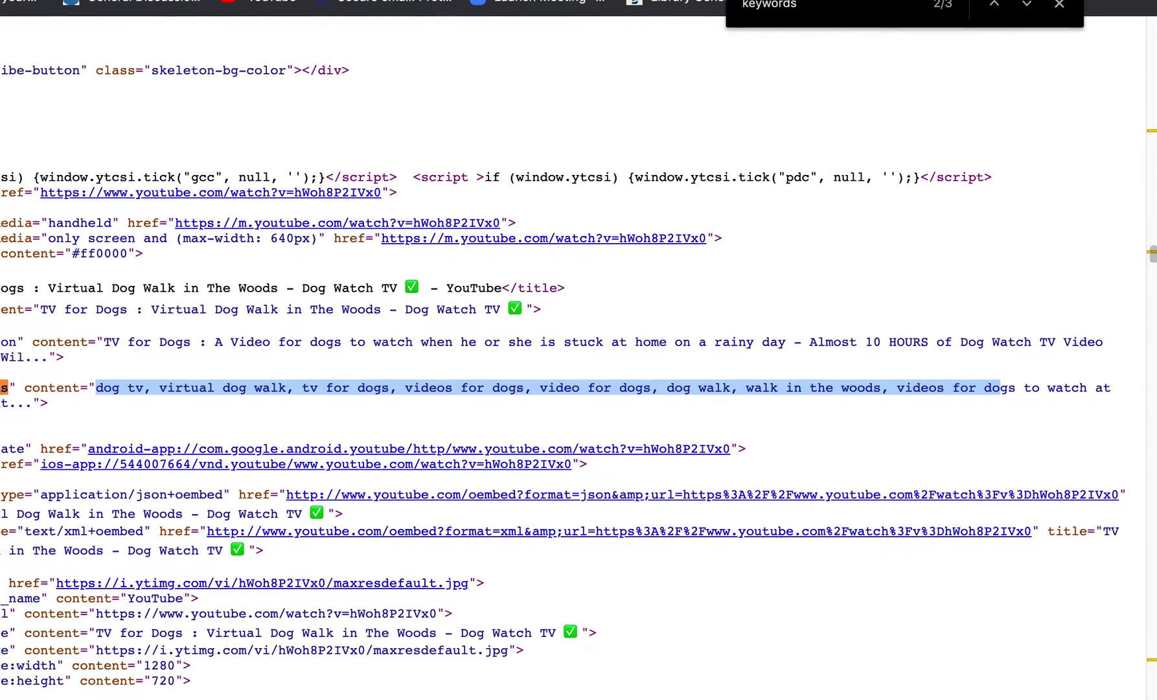
key(super+w)
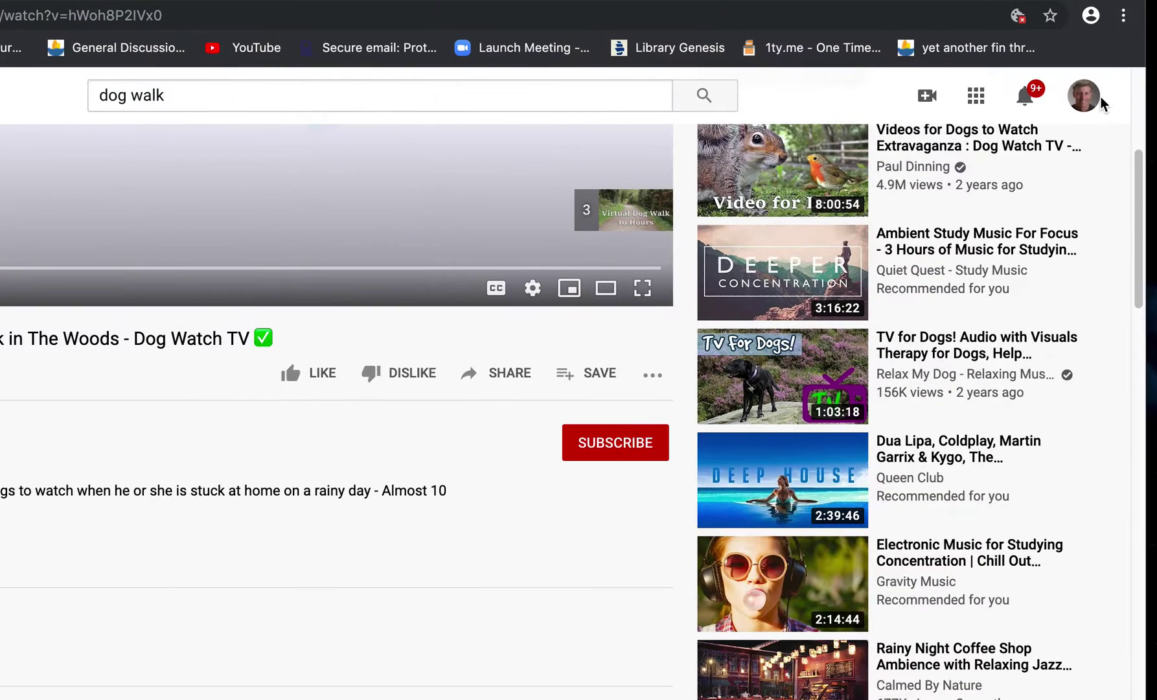
Go through your channel to YouTube Studio's Videos list and edit 'How to Filter Through YouTube Studio Videos'.
click(1099, 44)
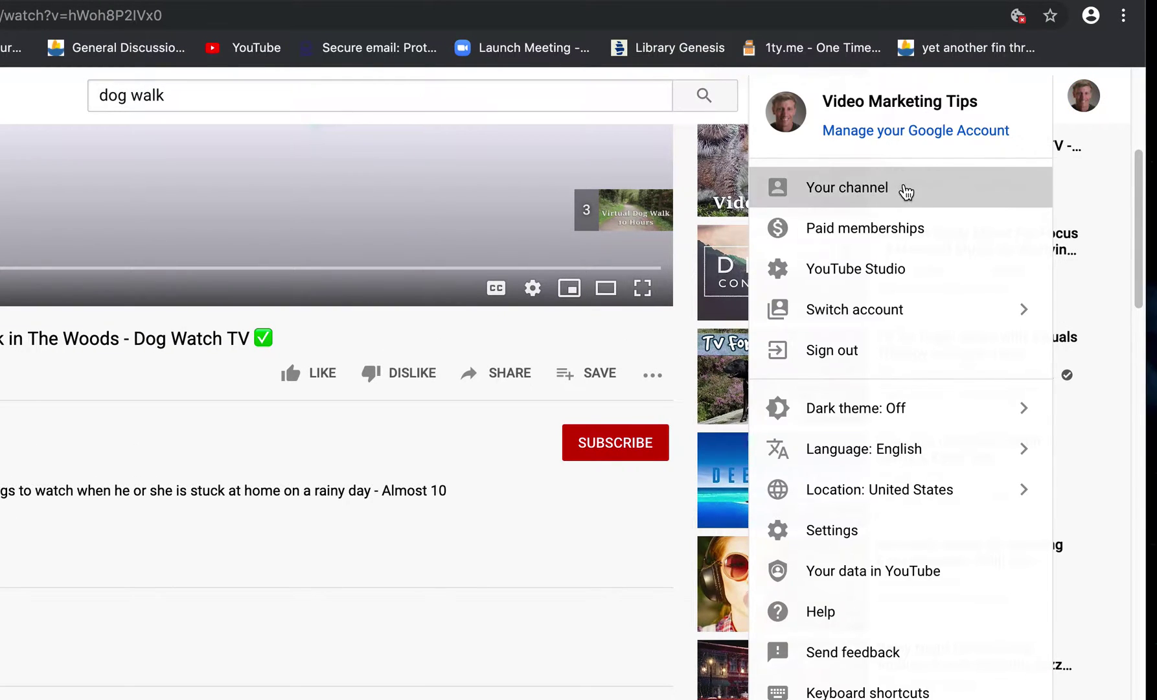
click(904, 187)
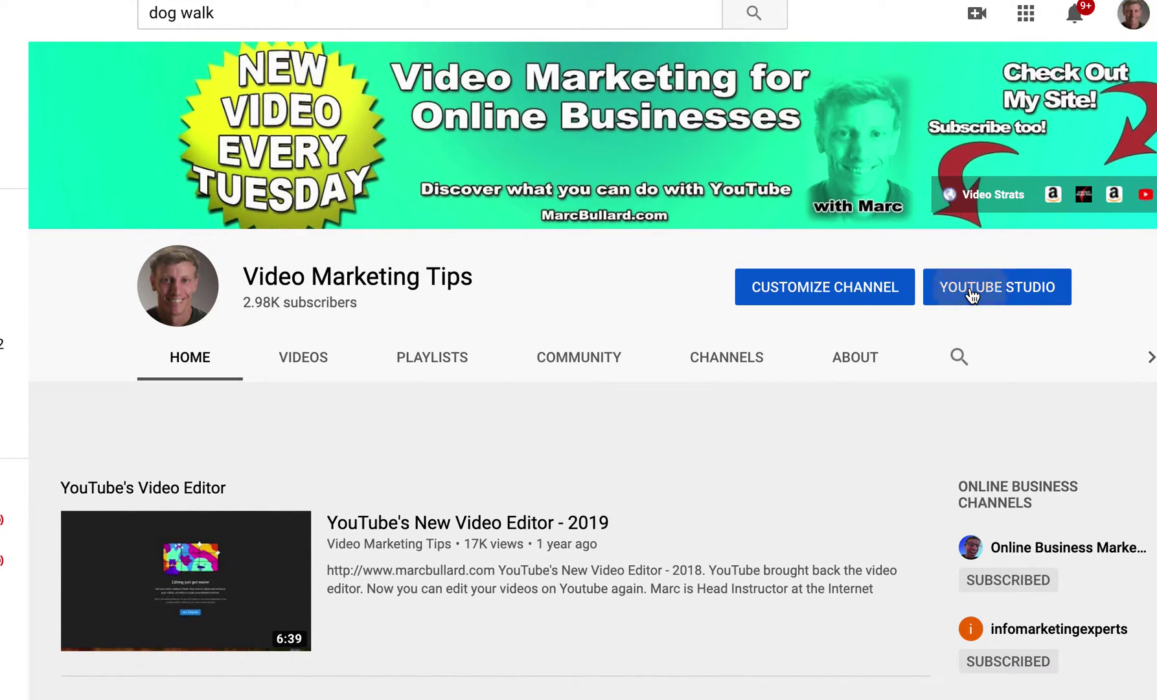
click(998, 286)
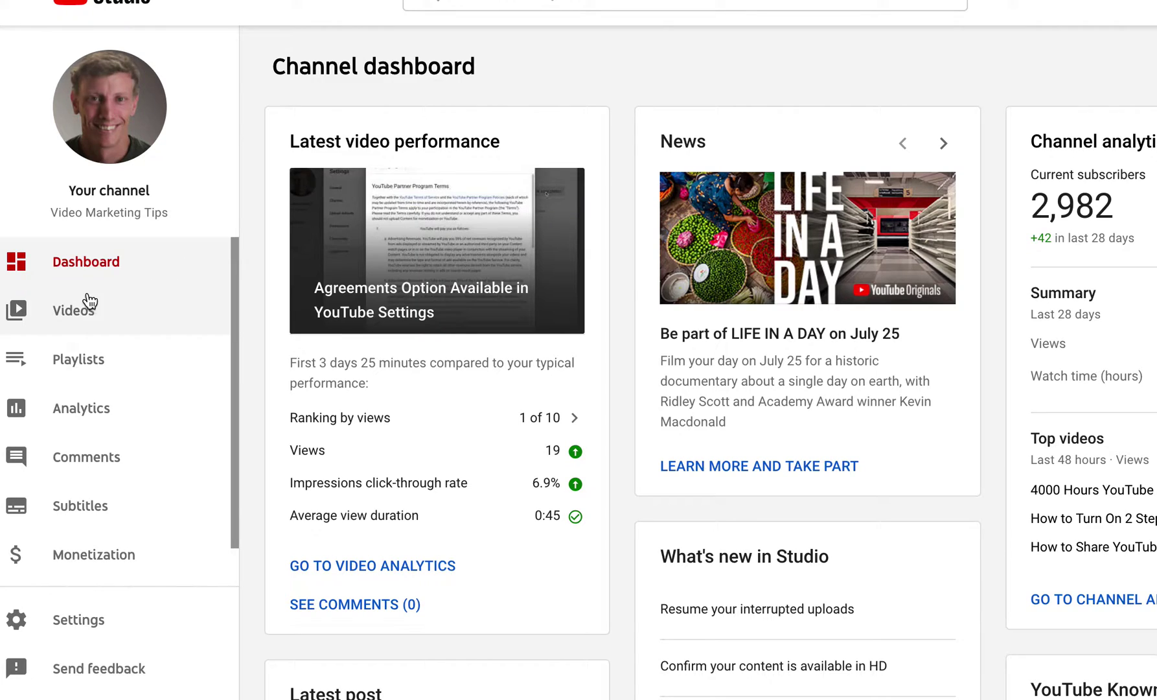
click(45, 286)
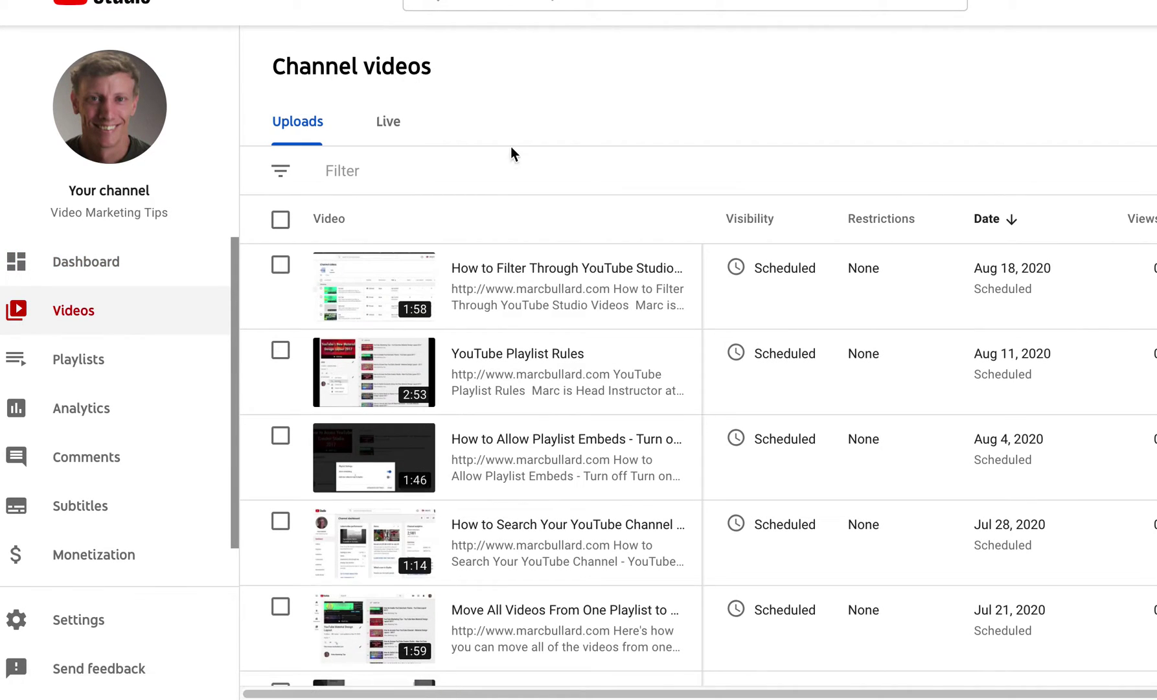
mouse_move(509, 291)
click(471, 290)
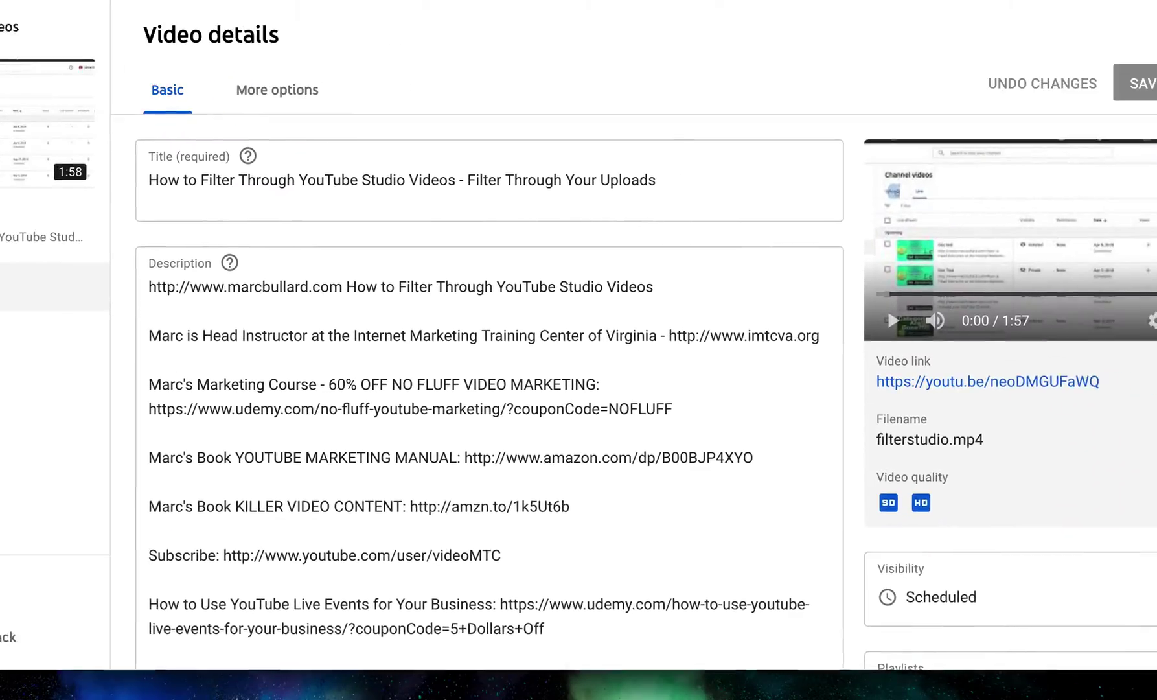
Check the video's tags like 'video seo' and 'youtube marketing', then return to your channel page.
scroll(1142, 541, down, 15)
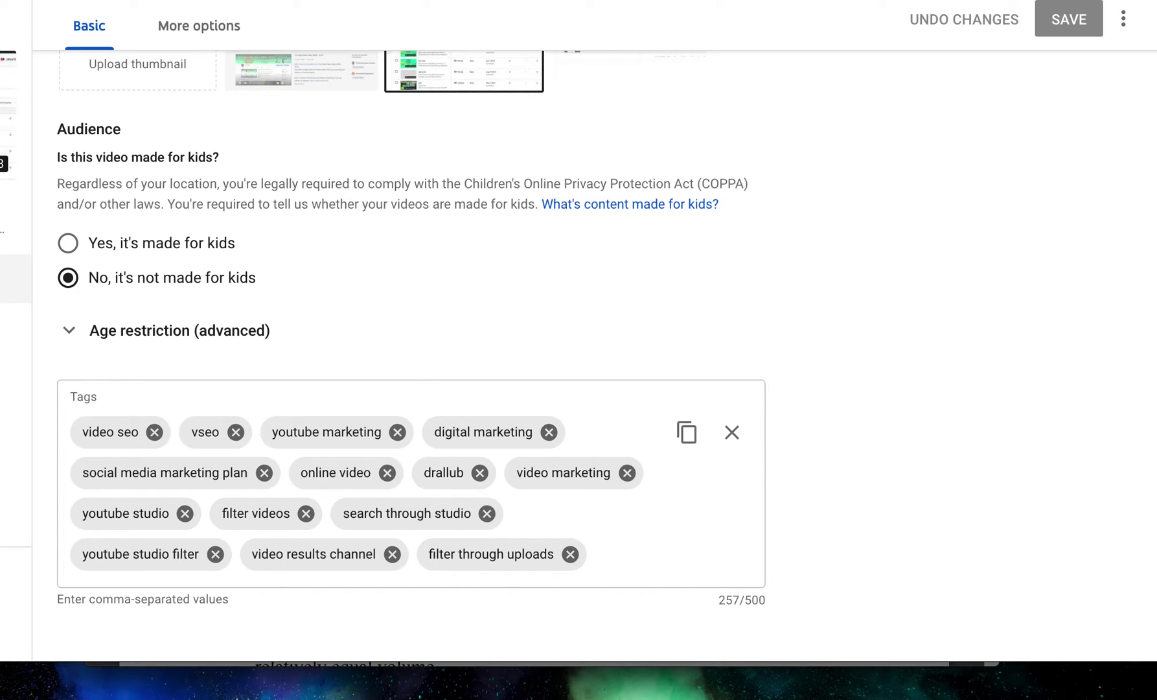
scroll(1152, 473, up, 15)
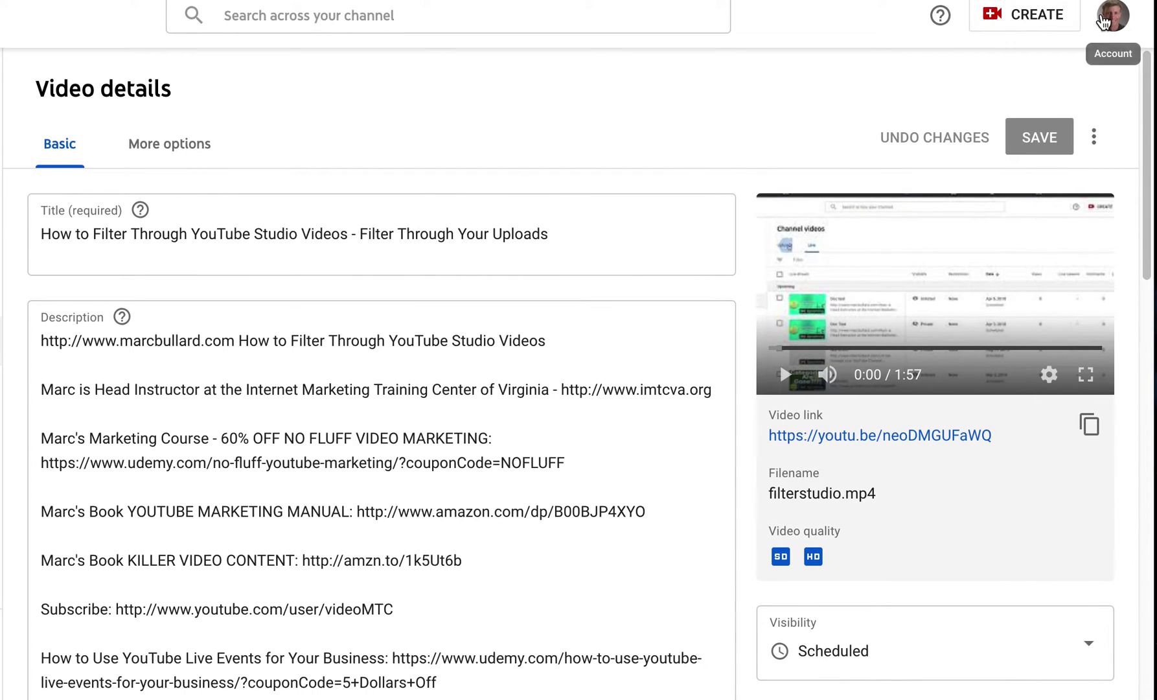
click(1102, 22)
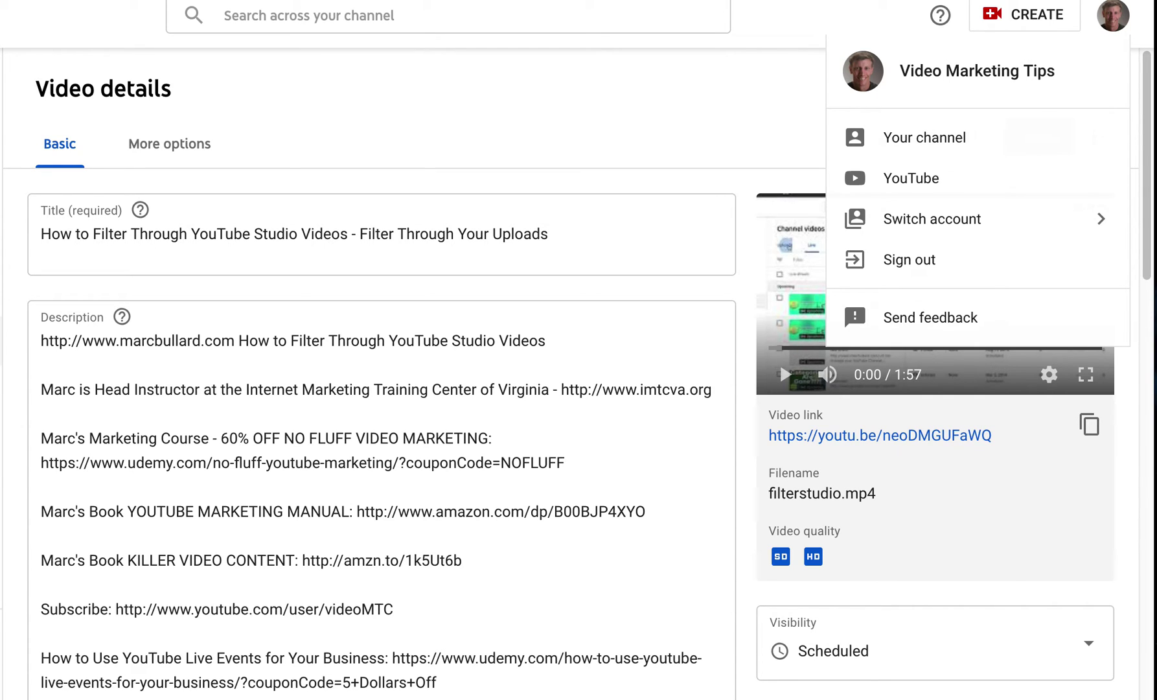
click(1019, 139)
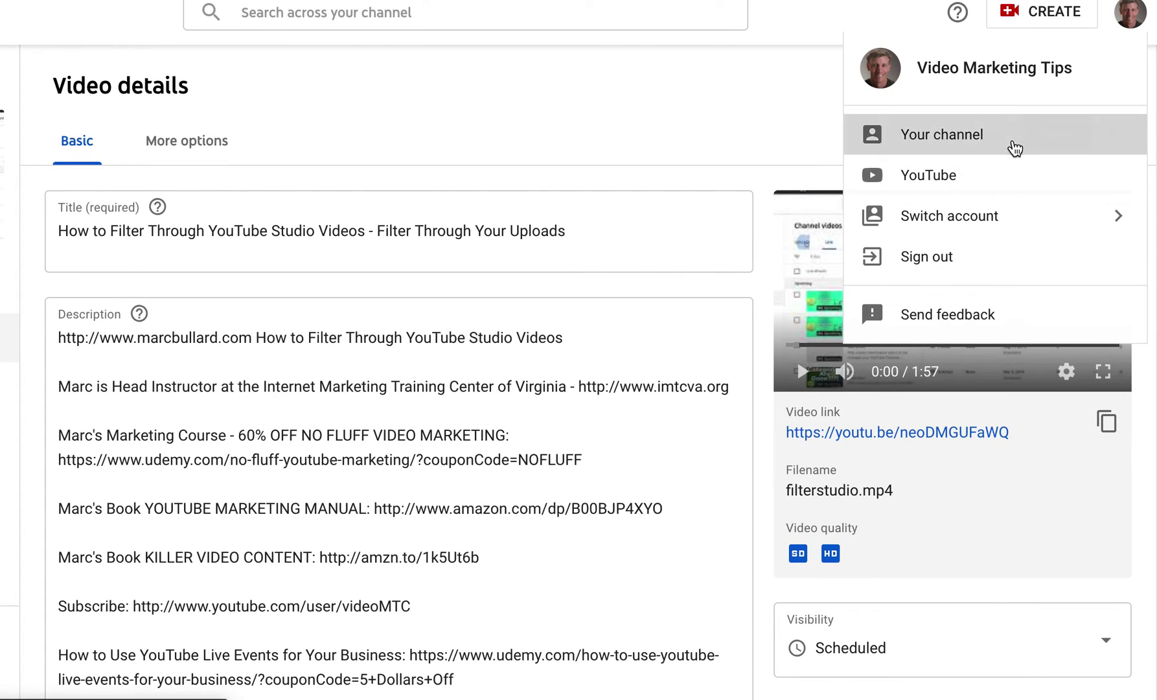